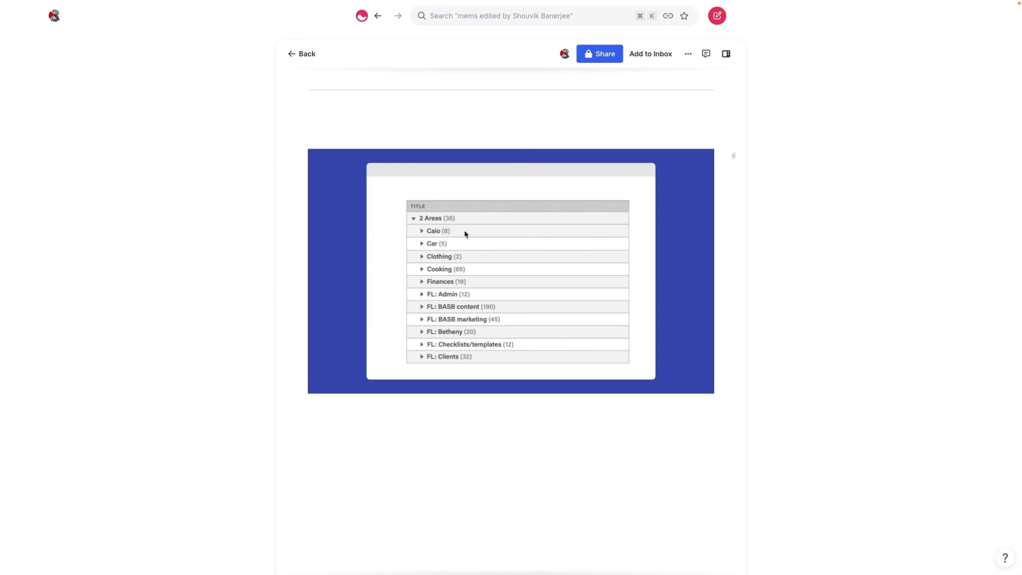
Search for #uc-blog and open the UC-Blog tag results page
{"action": "scroll", "coordinate": [461, 173], "scroll_direction": "down", "scroll_amount": 1}
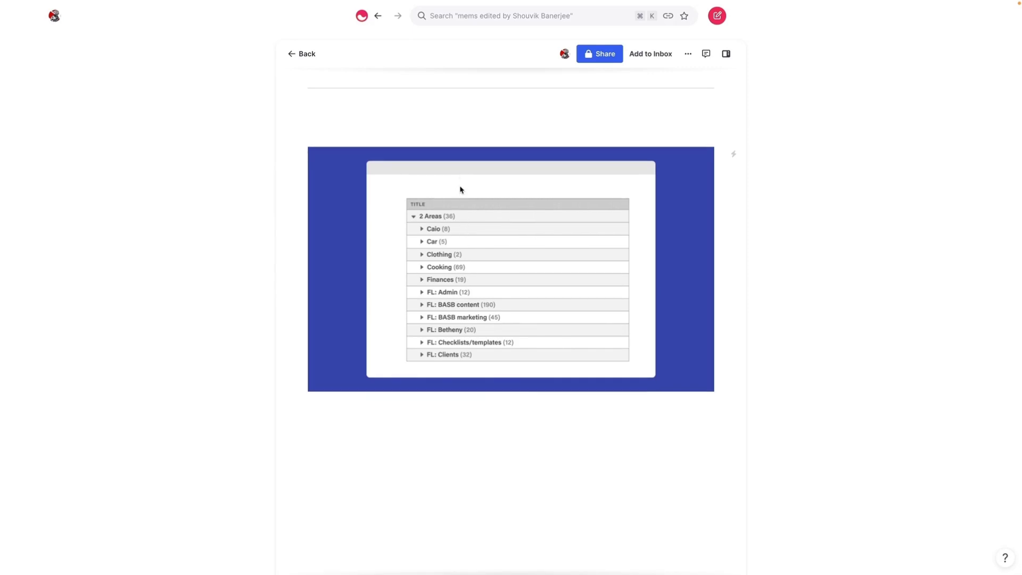
{"action": "scroll", "coordinate": [461, 190], "scroll_direction": "down", "scroll_amount": 1}
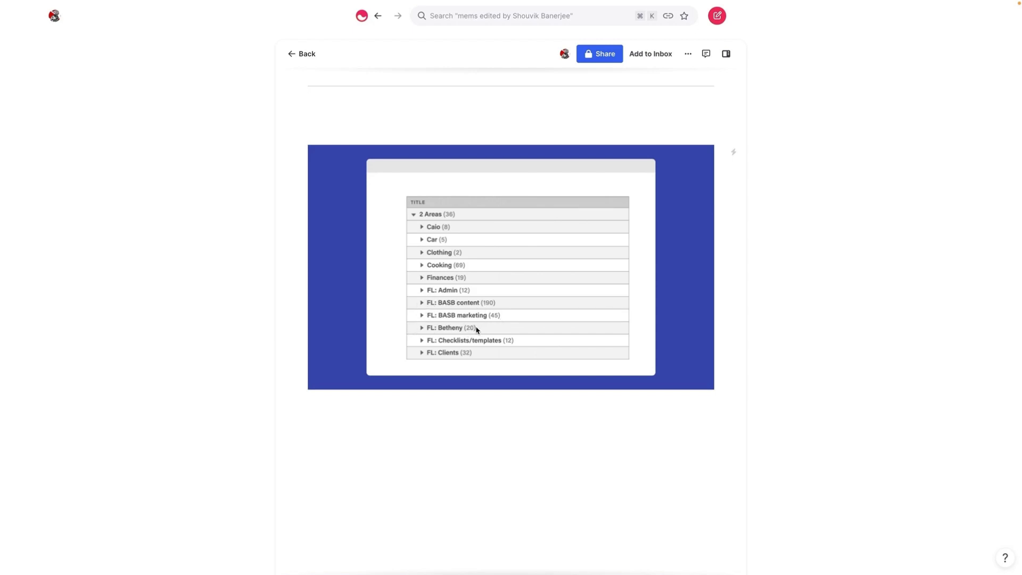
{"action": "scroll", "coordinate": [479, 330], "scroll_direction": "down", "scroll_amount": 1}
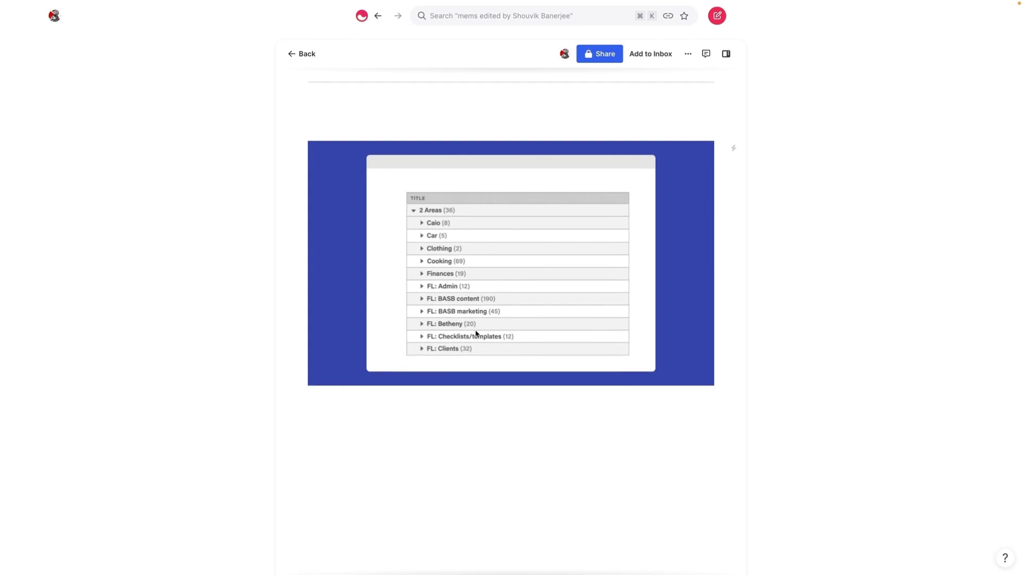
{"action": "scroll", "coordinate": [479, 326], "scroll_direction": "down", "scroll_amount": 1}
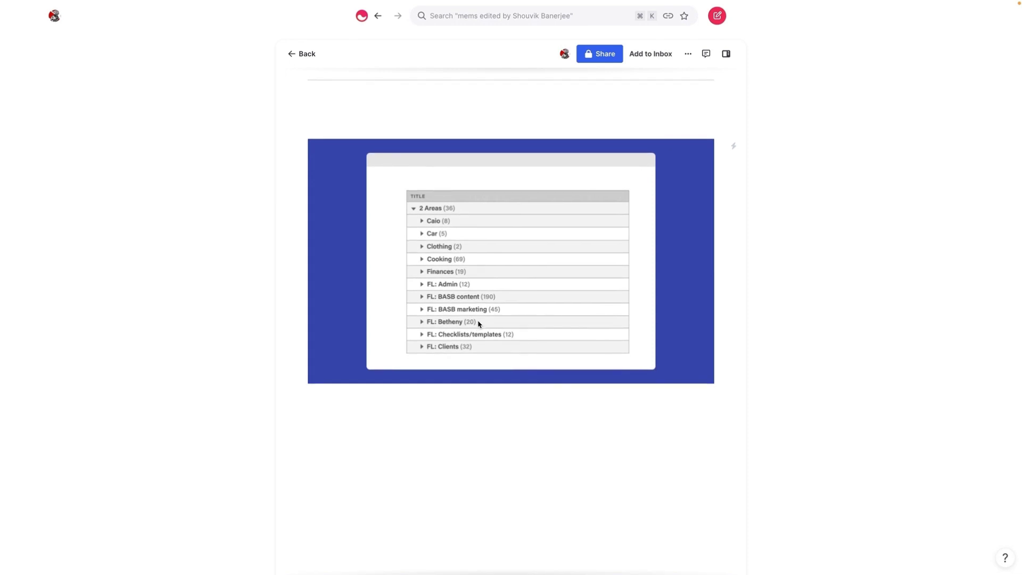
{"action": "scroll", "coordinate": [479, 324], "scroll_direction": "down", "scroll_amount": 1}
{"action": "scroll", "coordinate": [479, 325], "scroll_direction": "down", "scroll_amount": 1}
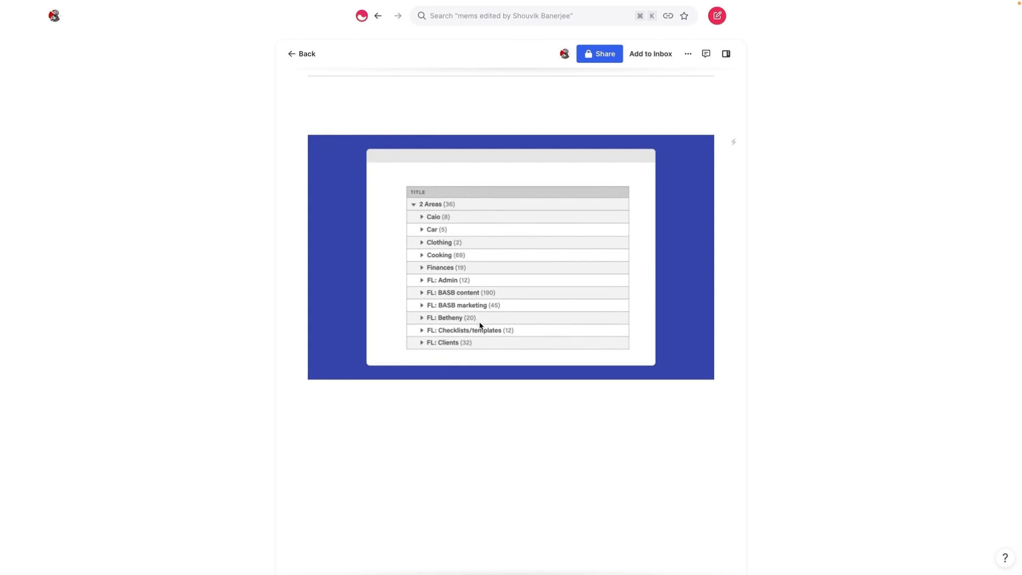
{"action": "scroll", "coordinate": [480, 324], "scroll_direction": "down", "scroll_amount": 1}
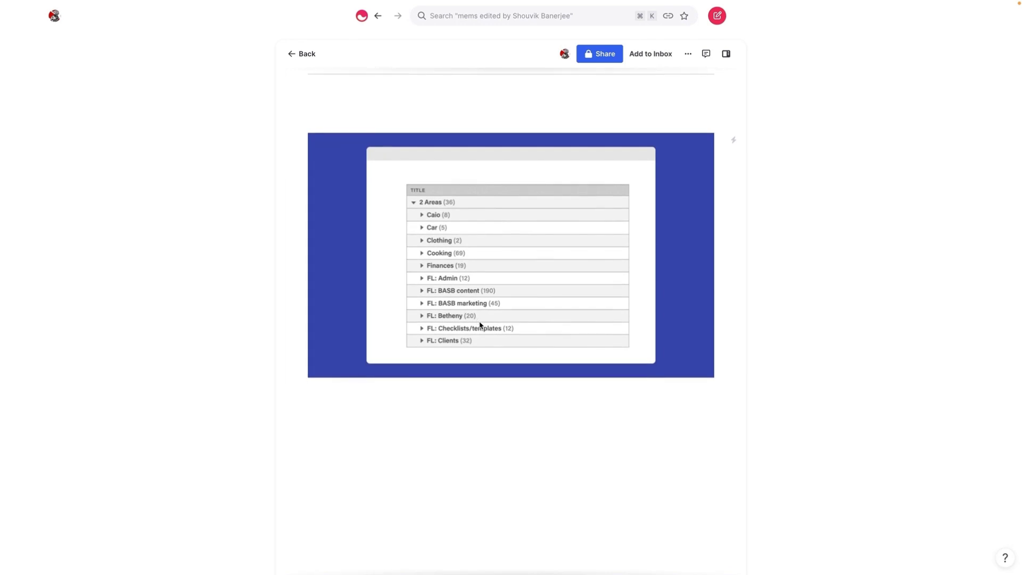
{"action": "scroll", "coordinate": [480, 323], "scroll_direction": "down", "scroll_amount": 2}
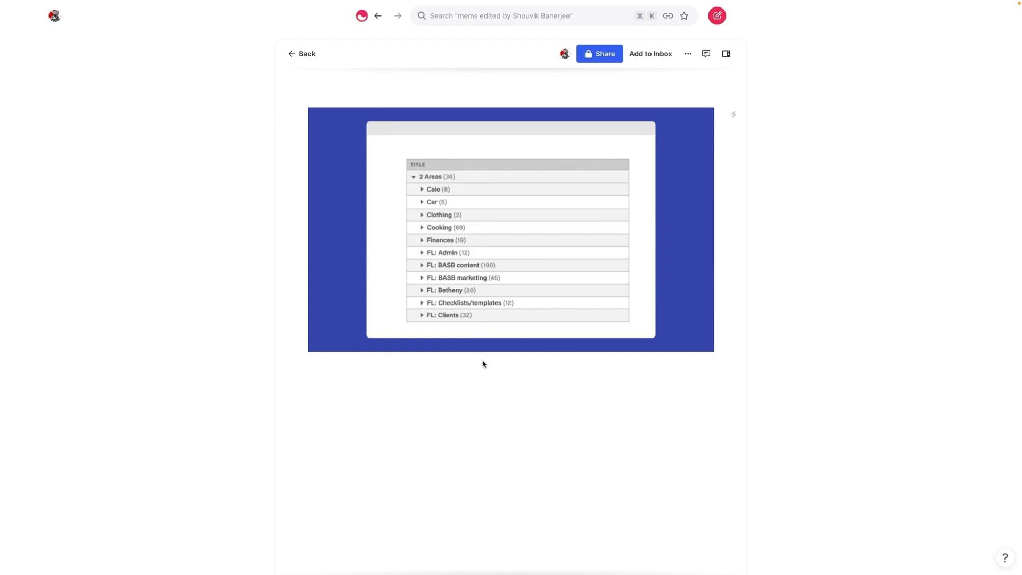
{"action": "left_click", "coordinate": [467, 21]}
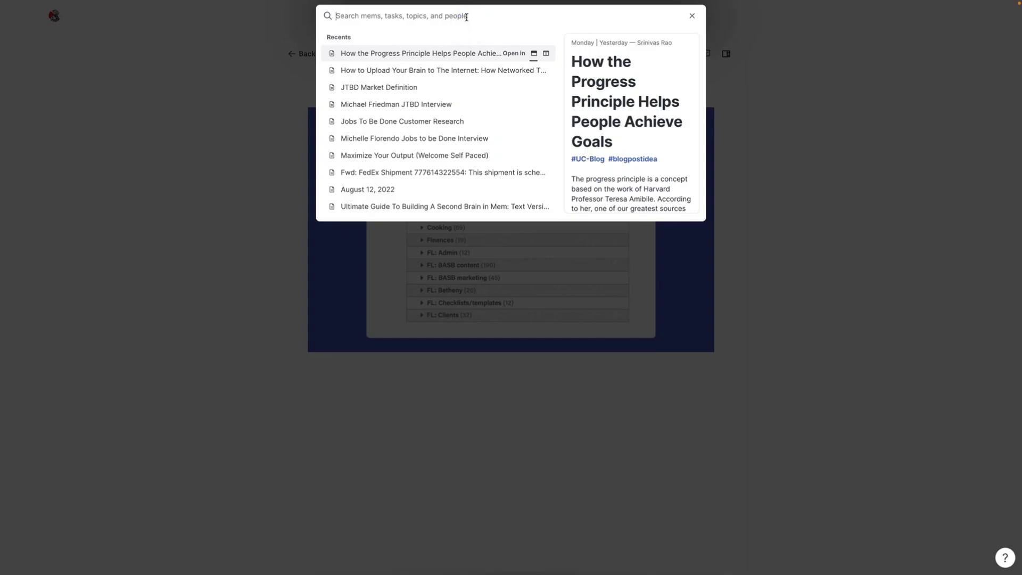
{"action": "type", "text": "#"}
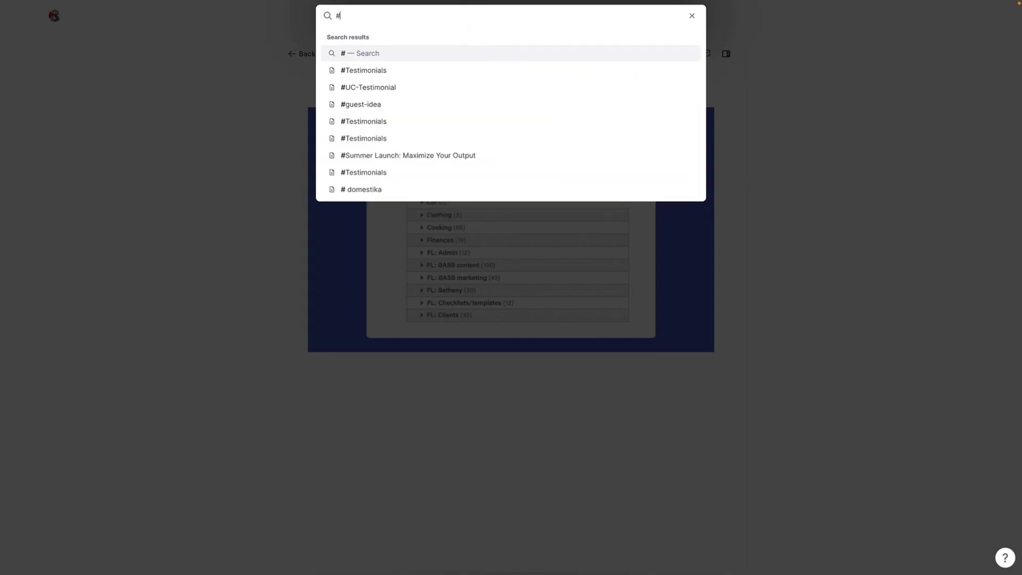
{"action": "type", "text": "uc"}
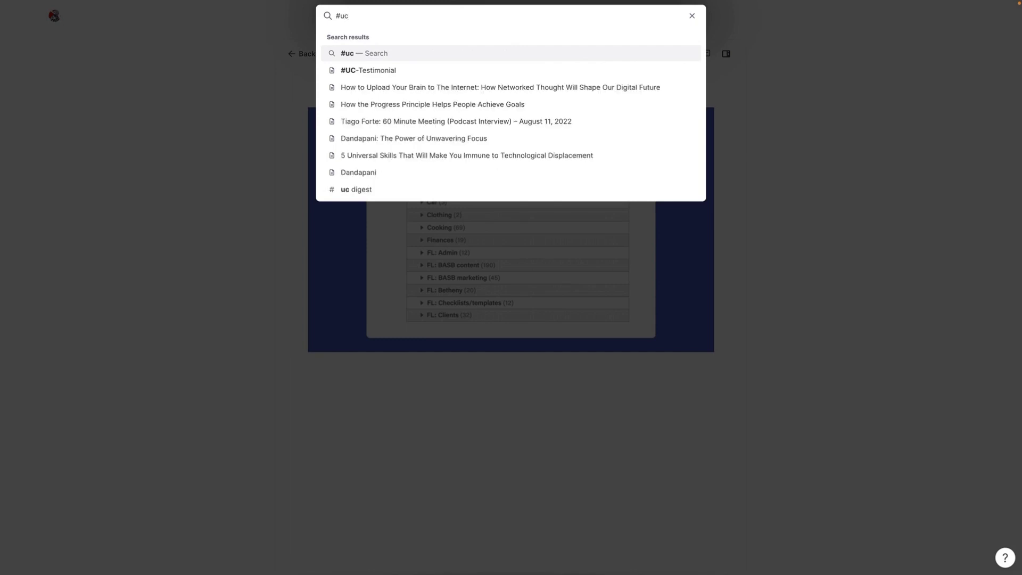
{"action": "type", "text": "-blo"}
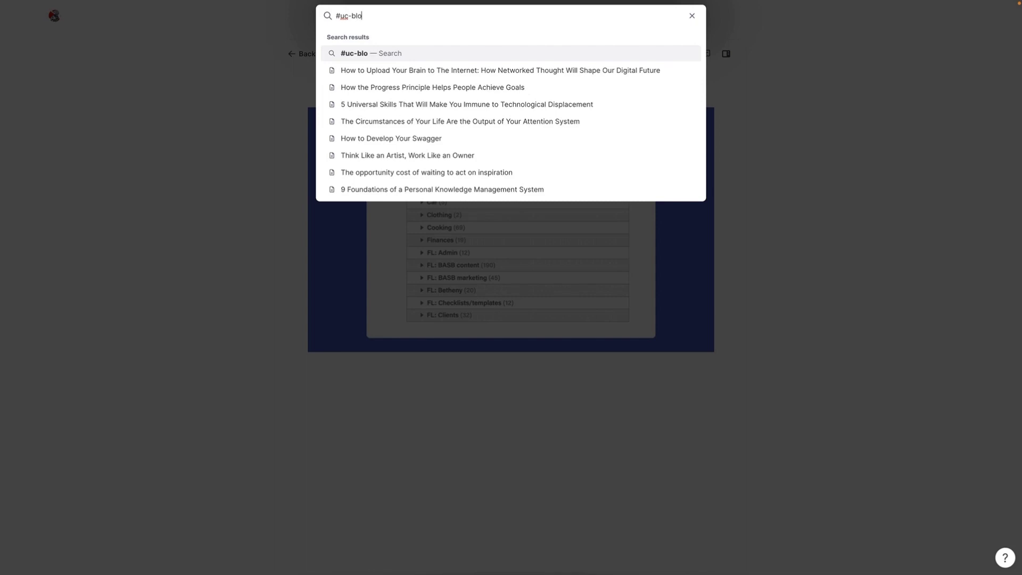
{"action": "type", "text": "g"}
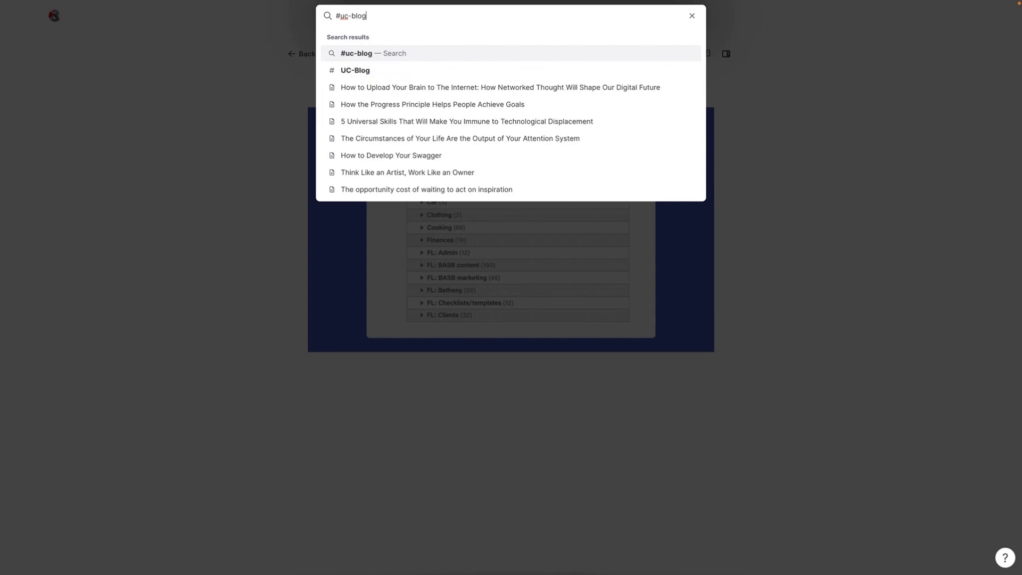
{"action": "left_click", "coordinate": [413, 74]}
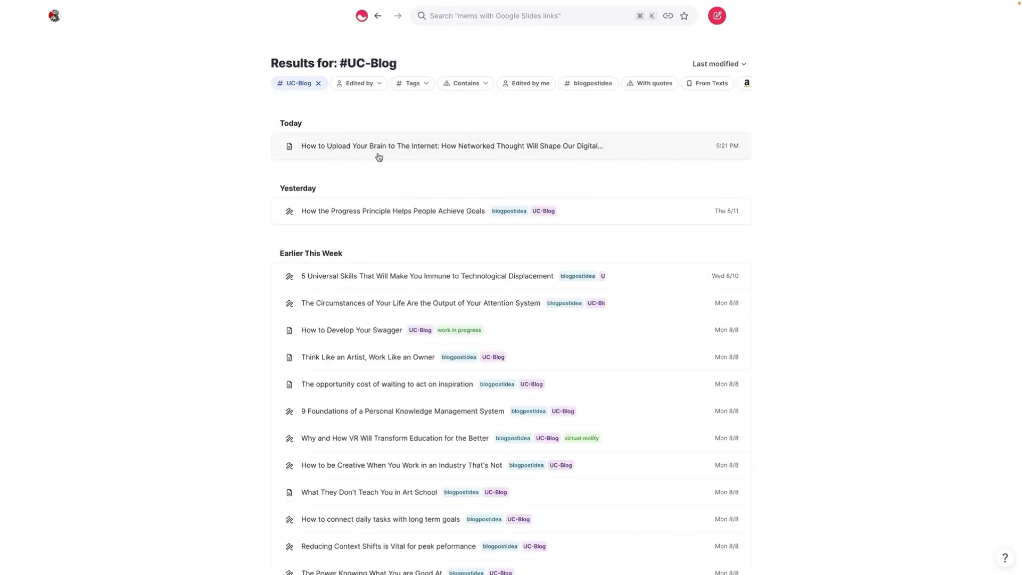
Open 'How to Upload Your Brain to The Internet' and place the cursor in its first paragraph
{"action": "left_click", "coordinate": [379, 154]}
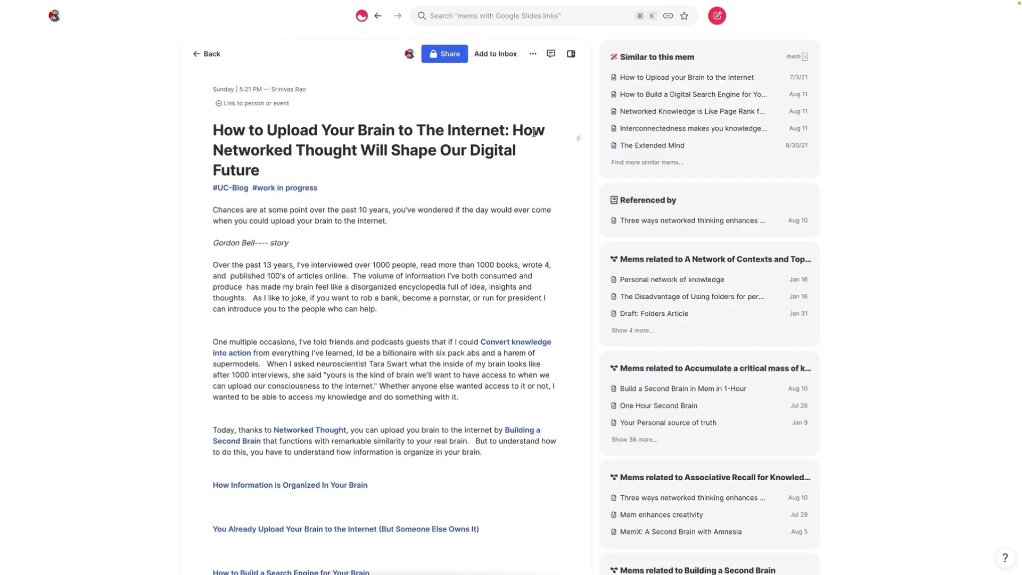
{"action": "scroll", "coordinate": [436, 188], "scroll_direction": "down", "scroll_amount": 1}
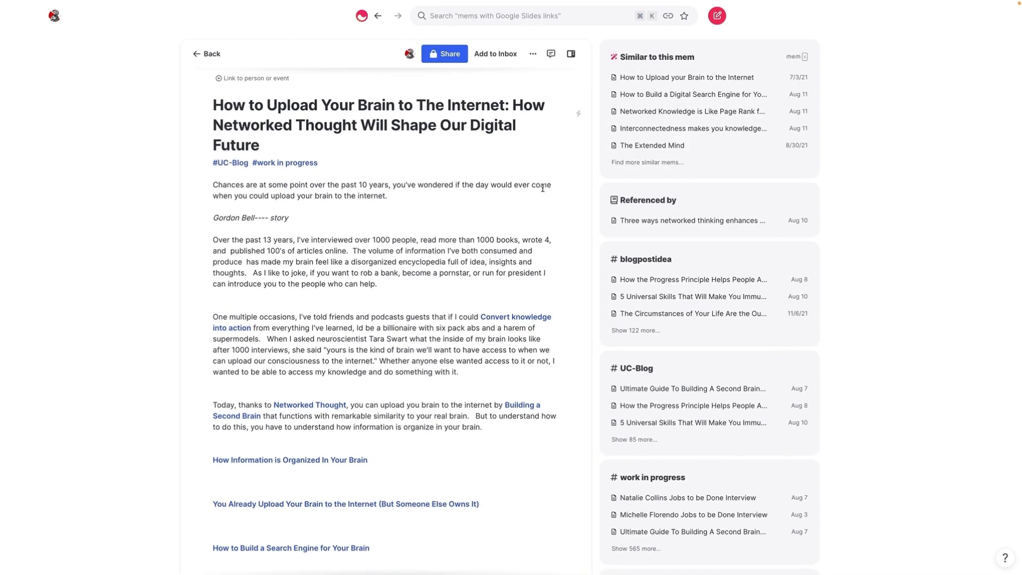
{"action": "scroll", "coordinate": [426, 185], "scroll_direction": "down", "scroll_amount": 1}
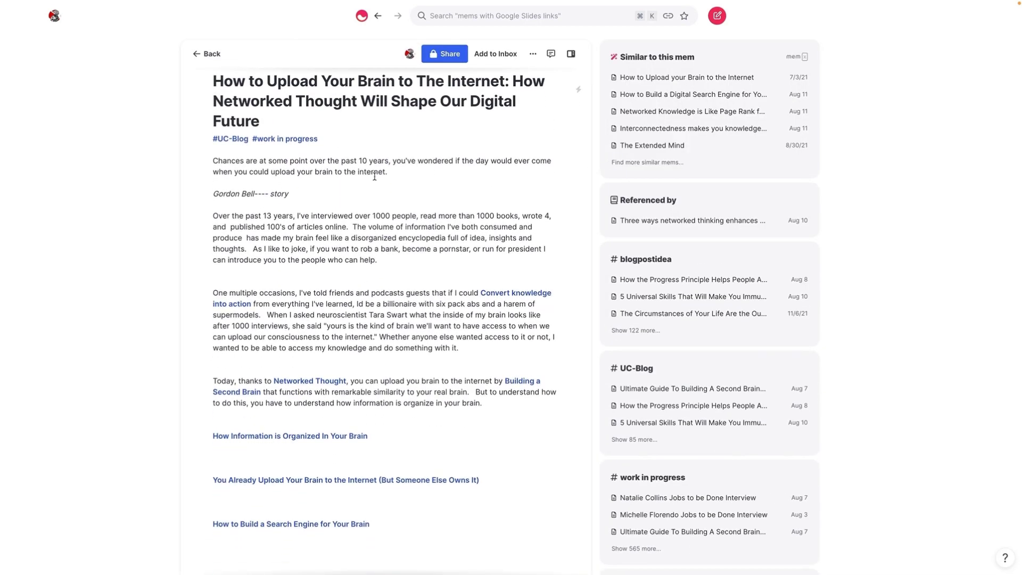
{"action": "left_click", "coordinate": [230, 162]}
{"action": "scroll", "coordinate": [352, 175], "scroll_direction": "down", "scroll_amount": 1}
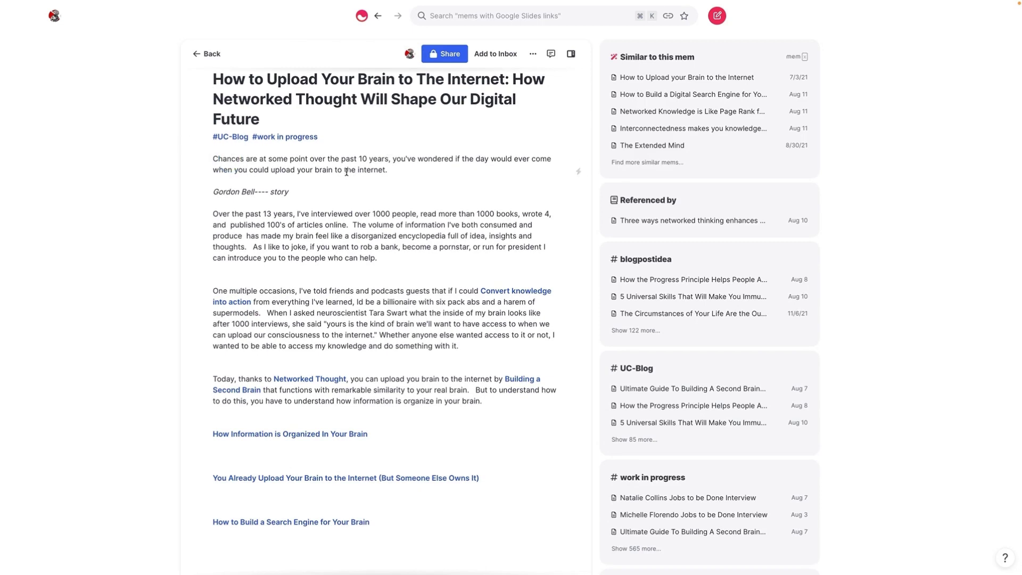
{"action": "scroll", "coordinate": [350, 170], "scroll_direction": "down", "scroll_amount": 1}
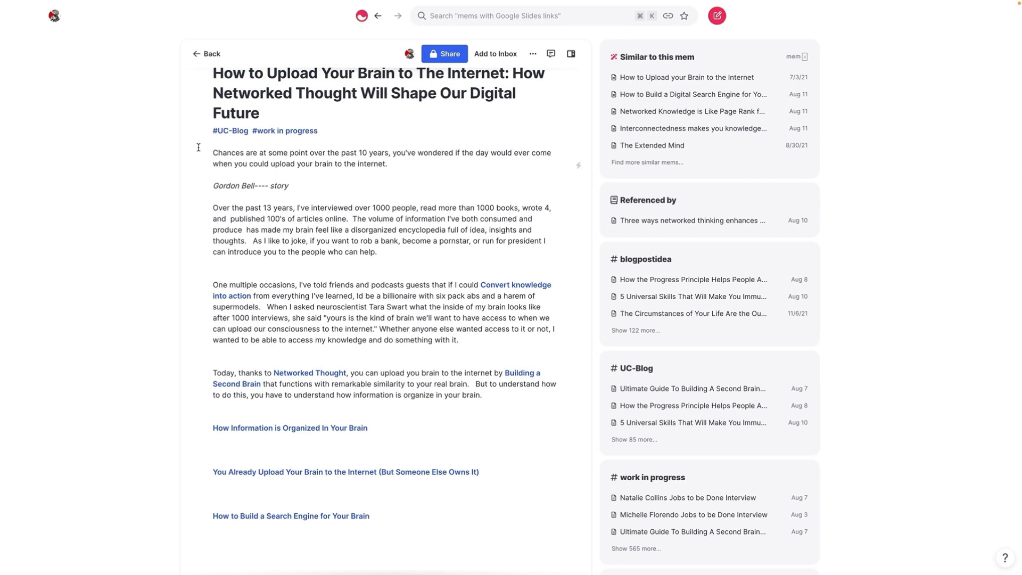
{"action": "left_click", "coordinate": [232, 131]}
{"action": "scroll", "coordinate": [709, 302], "scroll_direction": "down", "scroll_amount": 4}
{"action": "scroll", "coordinate": [710, 302], "scroll_direction": "up", "scroll_amount": 4}
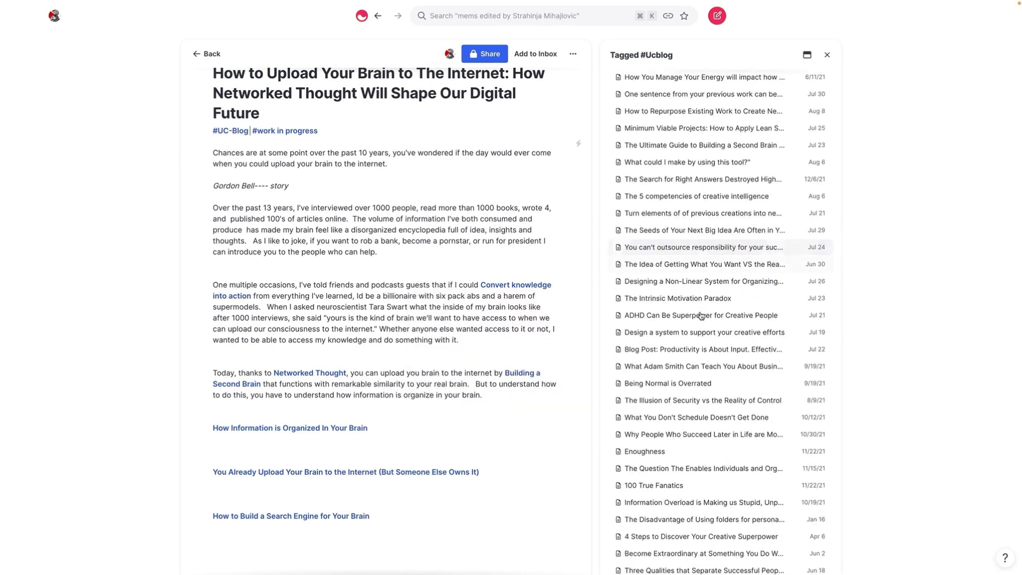
{"action": "mouse_move", "coordinate": [699, 316]}
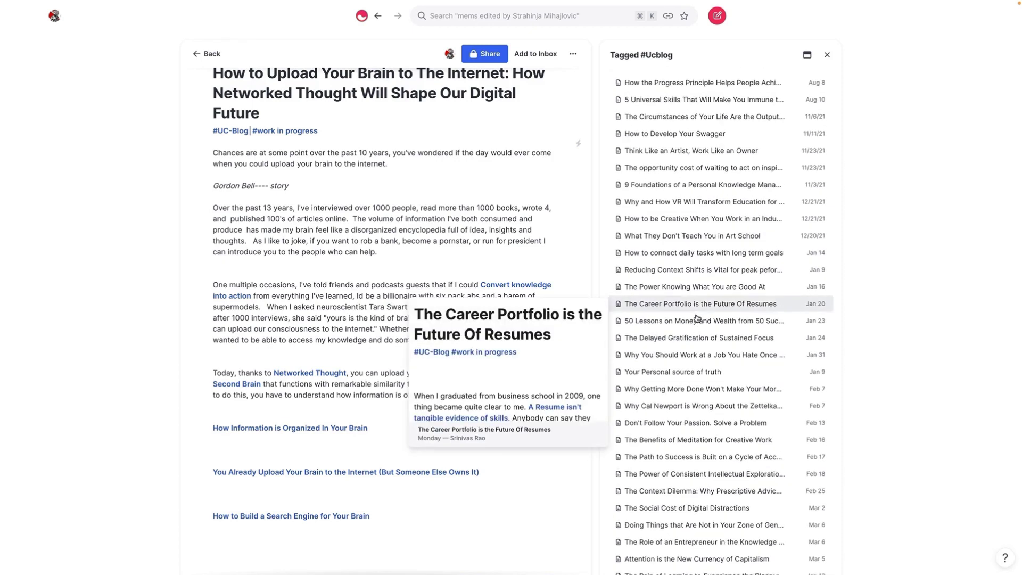
{"action": "scroll", "coordinate": [699, 316], "scroll_direction": "down", "scroll_amount": 10}
{"action": "left_click", "coordinate": [824, 63]}
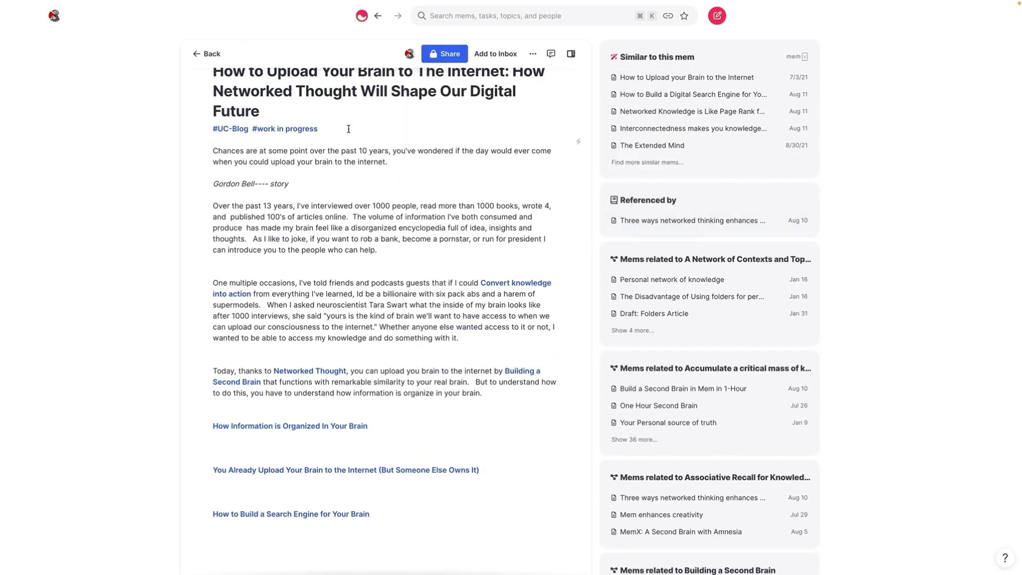
{"action": "scroll", "coordinate": [366, 154], "scroll_direction": "down", "scroll_amount": 1}
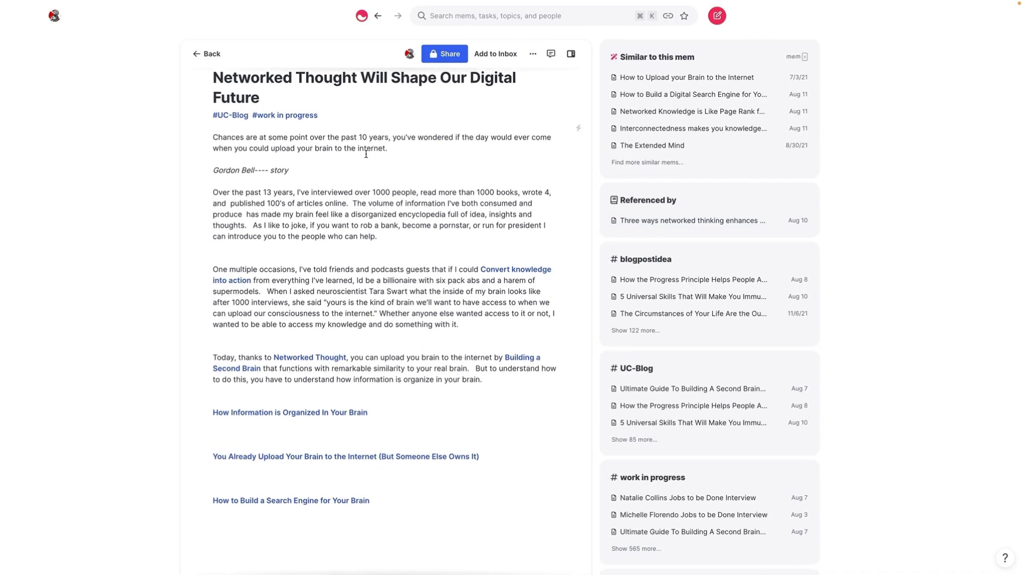
{"action": "scroll", "coordinate": [366, 154], "scroll_direction": "up", "scroll_amount": 2}
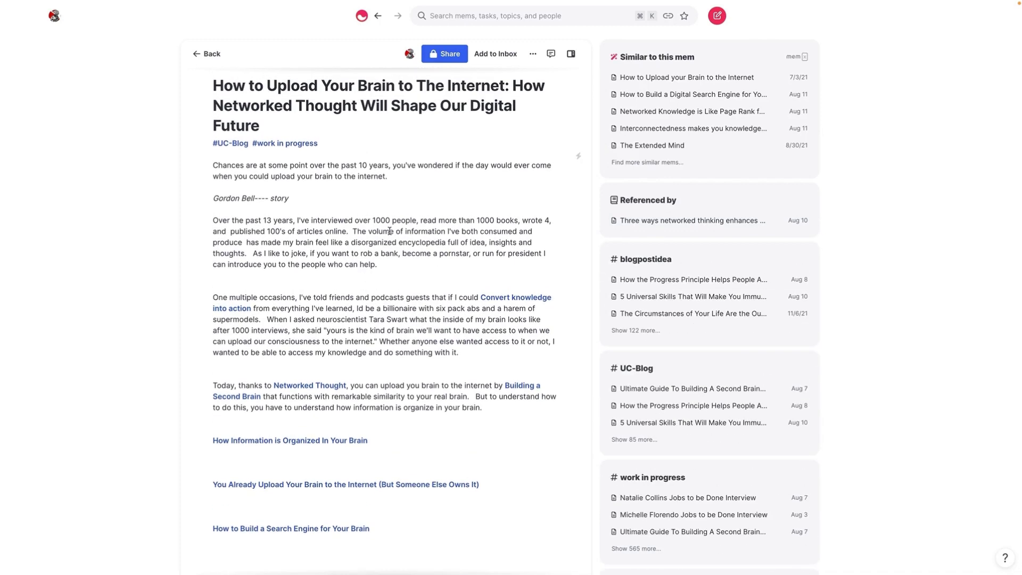
{"action": "scroll", "coordinate": [407, 213], "scroll_direction": "down", "scroll_amount": 1}
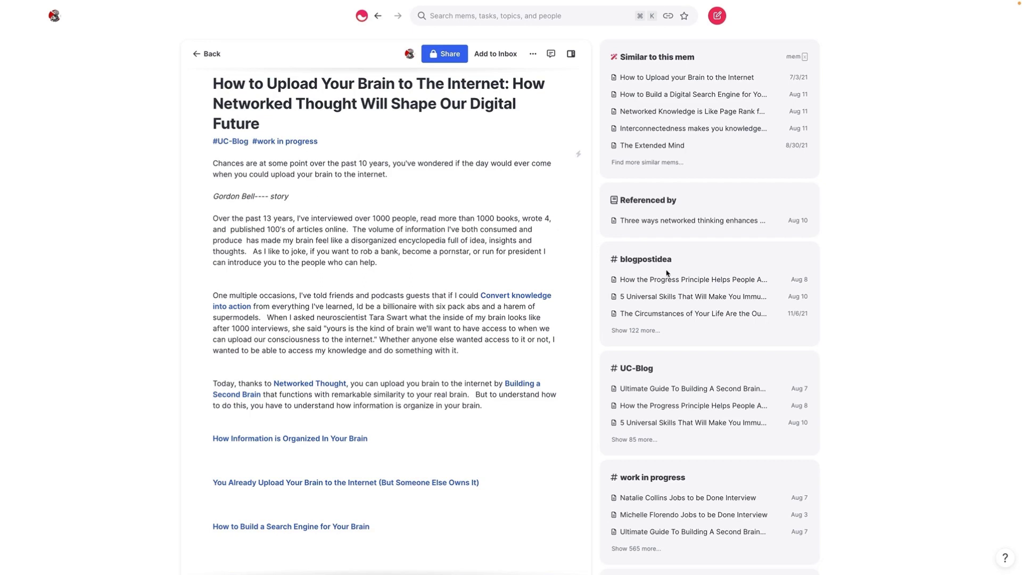
{"action": "scroll", "coordinate": [668, 282], "scroll_direction": "down", "scroll_amount": 3}
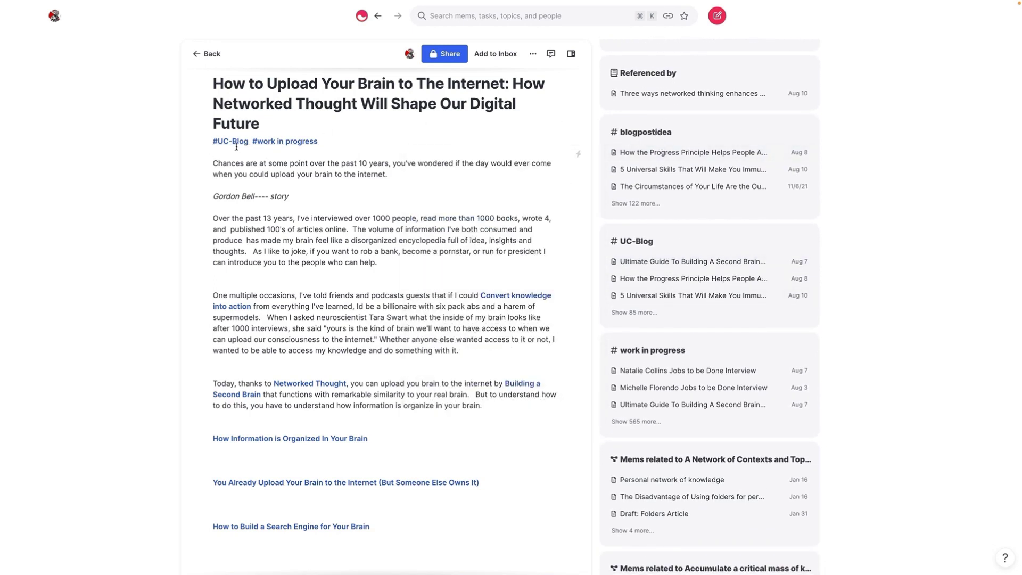
{"action": "mouse_move", "coordinate": [643, 176]}
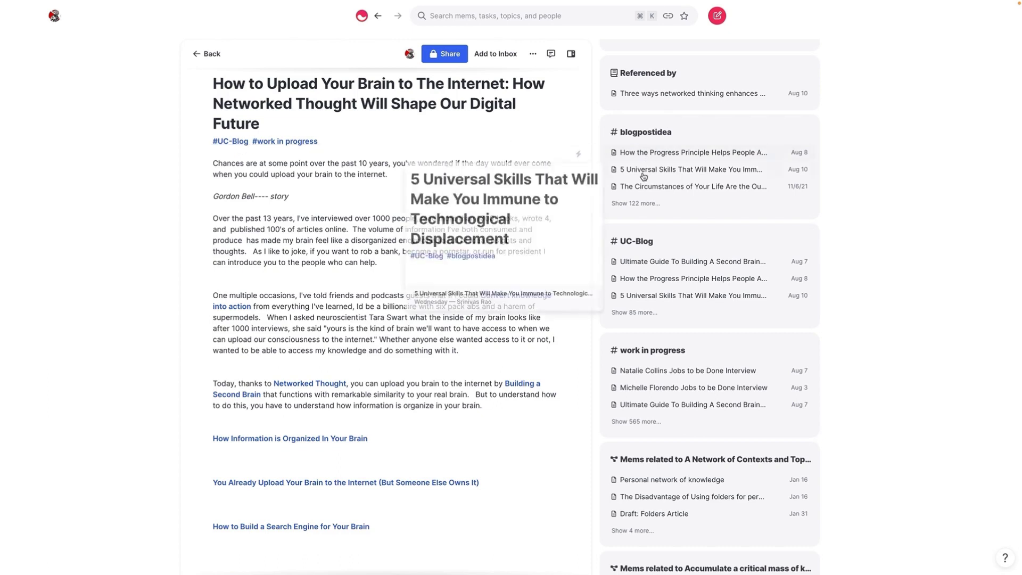
Expand the full list of #Blogpostidea mems and scroll through it
{"action": "left_click", "coordinate": [634, 203]}
{"action": "scroll", "coordinate": [692, 224], "scroll_direction": "down", "scroll_amount": 10}
{"action": "scroll", "coordinate": [692, 234], "scroll_direction": "down", "scroll_amount": 10}
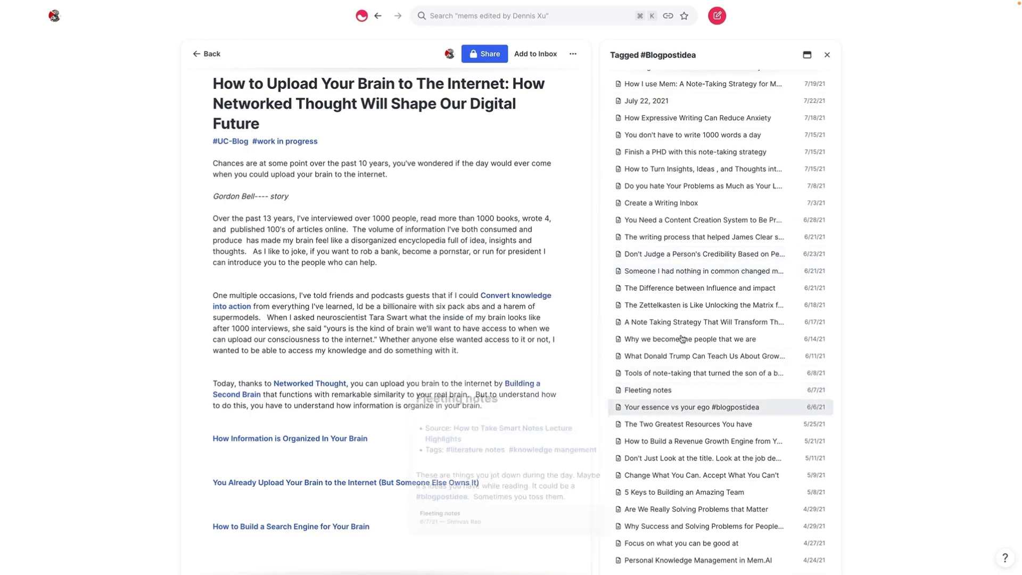
{"action": "scroll", "coordinate": [682, 339], "scroll_direction": "up", "scroll_amount": 20}
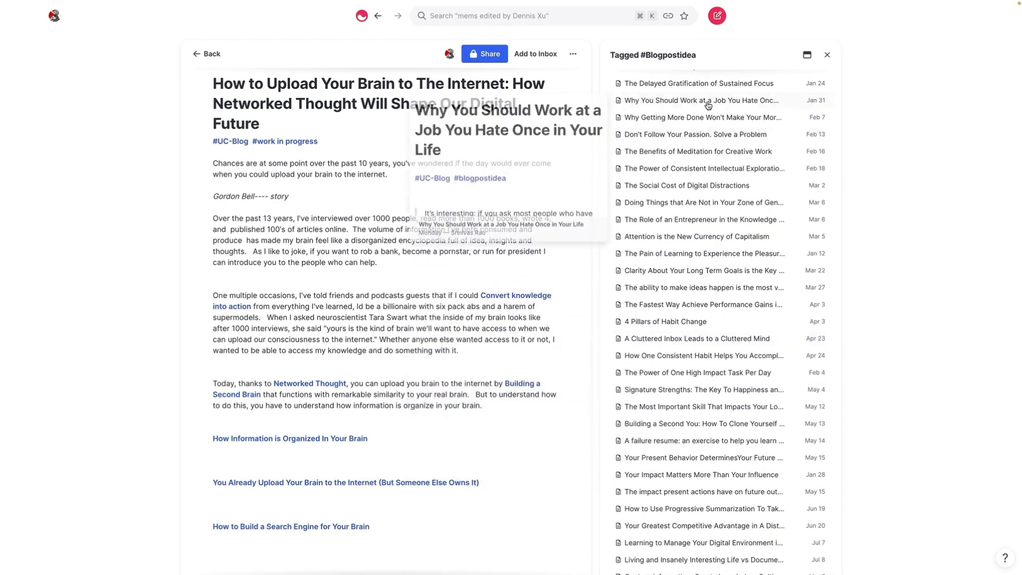
{"action": "mouse_move", "coordinate": [706, 133]}
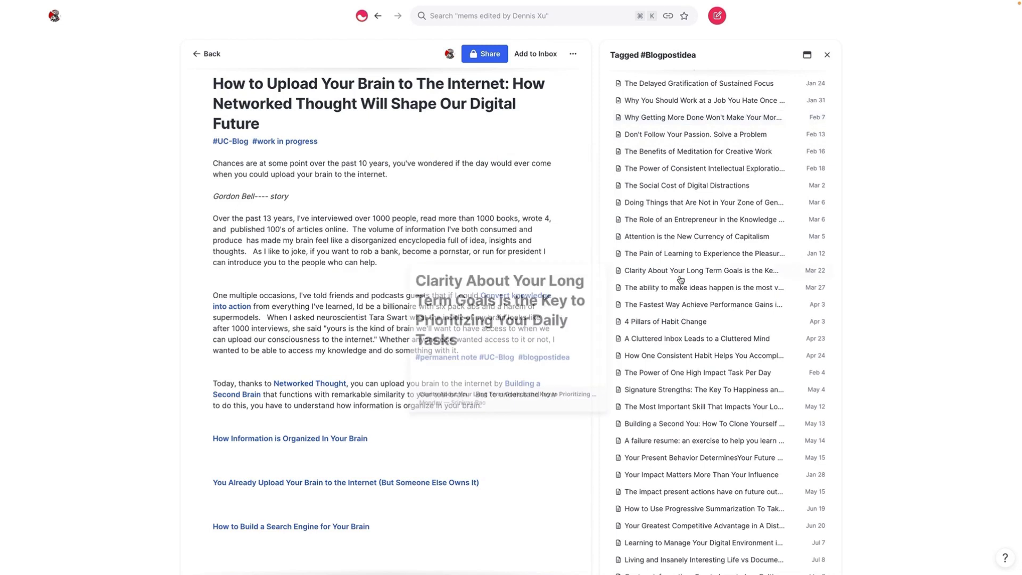
{"action": "scroll", "coordinate": [702, 213], "scroll_direction": "down", "scroll_amount": 4}
{"action": "scroll", "coordinate": [344, 236], "scroll_direction": "down", "scroll_amount": 1}
{"action": "scroll", "coordinate": [341, 232], "scroll_direction": "down", "scroll_amount": 3}
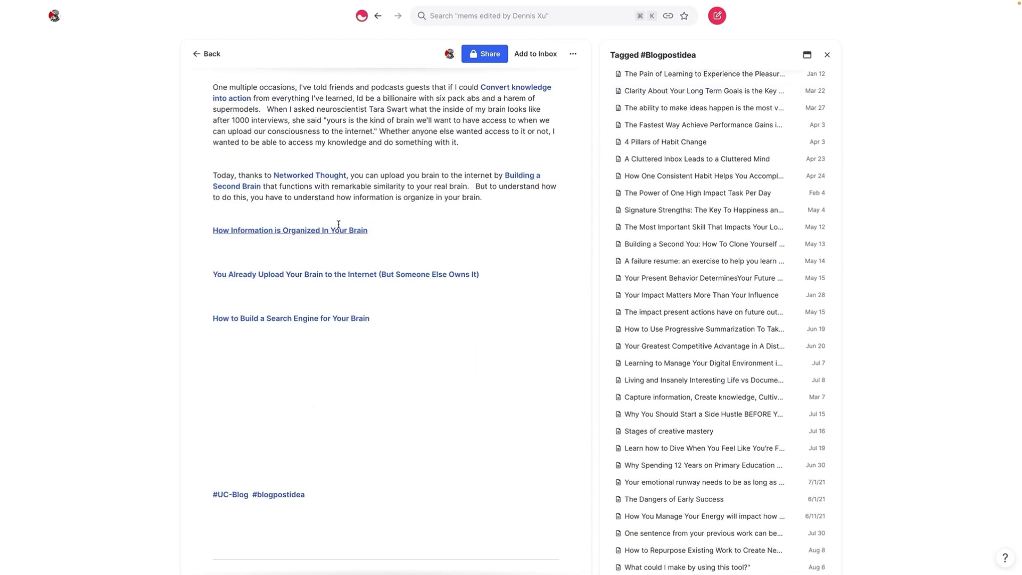
{"action": "scroll", "coordinate": [365, 257], "scroll_direction": "up", "scroll_amount": 4}
{"action": "scroll", "coordinate": [395, 202], "scroll_direction": "down", "scroll_amount": 6}
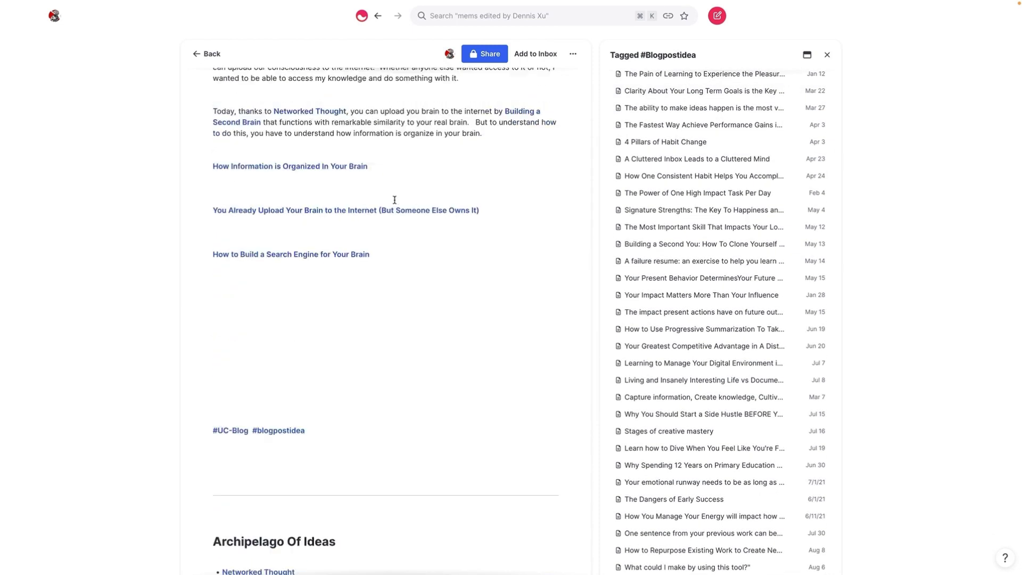
{"action": "scroll", "coordinate": [386, 254], "scroll_direction": "up", "scroll_amount": 7}
Close the Tagged #Blogpostidea panel and scroll the related-mems sidebar
{"action": "mouse_move", "coordinate": [833, 72]}
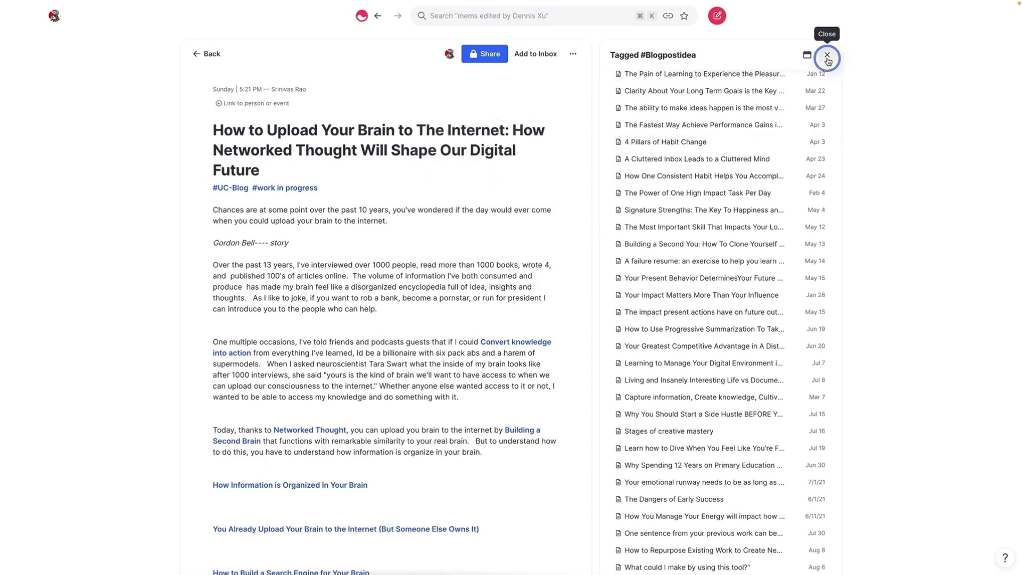
{"action": "left_click", "coordinate": [827, 55]}
{"action": "mouse_move", "coordinate": [674, 317]}
{"action": "scroll", "coordinate": [676, 298], "scroll_direction": "down", "scroll_amount": 3}
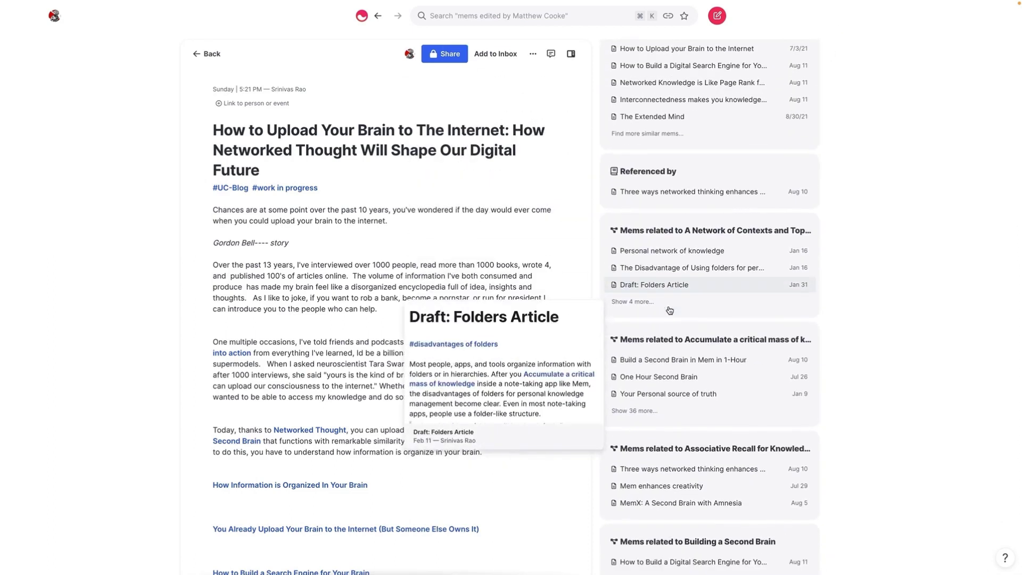
{"action": "mouse_move", "coordinate": [683, 243]}
{"action": "scroll", "coordinate": [684, 242], "scroll_direction": "down", "scroll_amount": 1}
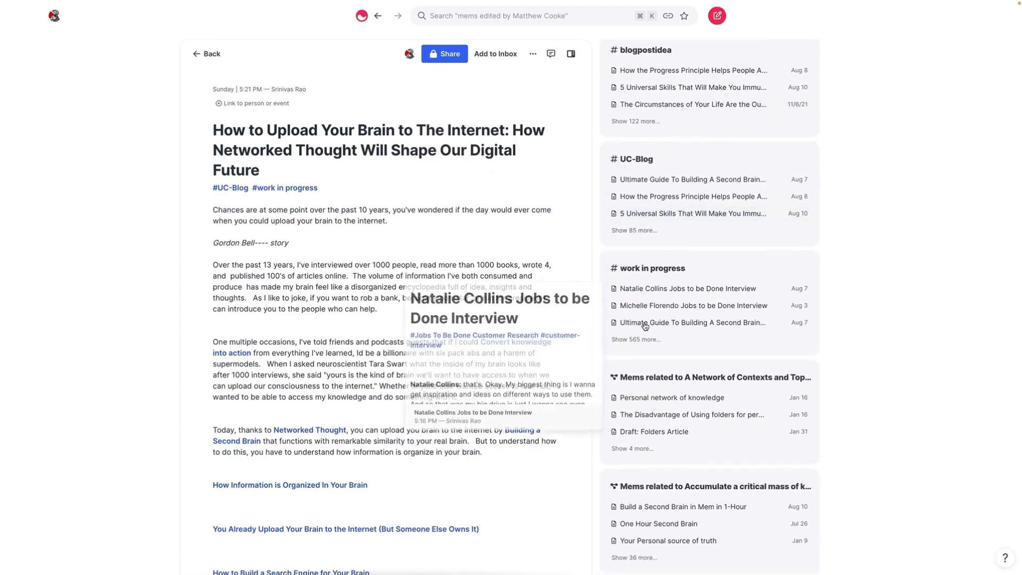
List all mems sharing the post's #work in progress tag
{"action": "left_click", "coordinate": [642, 339]}
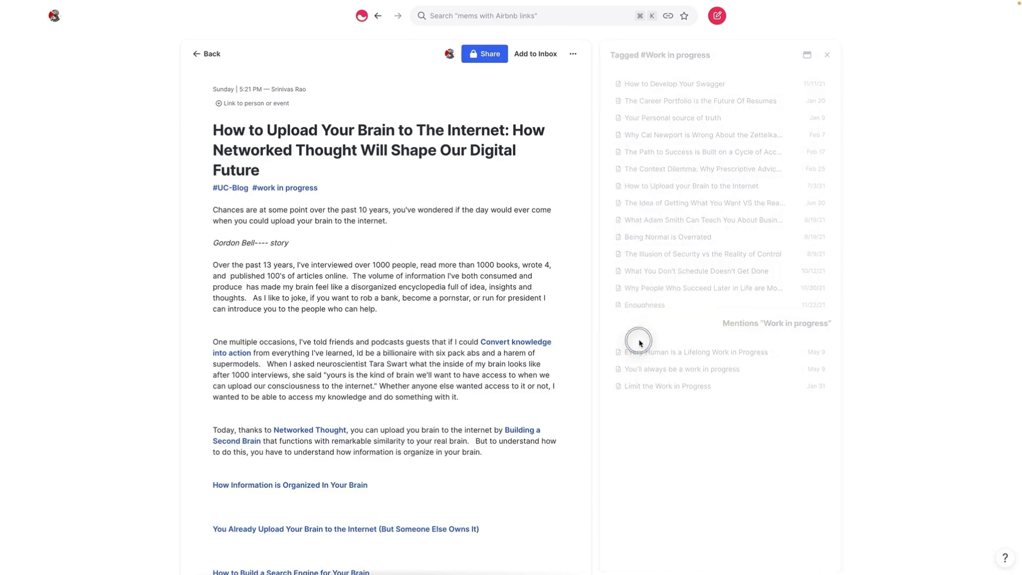
{"action": "scroll", "coordinate": [703, 153], "scroll_direction": "down", "scroll_amount": 3}
{"action": "scroll", "coordinate": [703, 153], "scroll_direction": "down", "scroll_amount": 2}
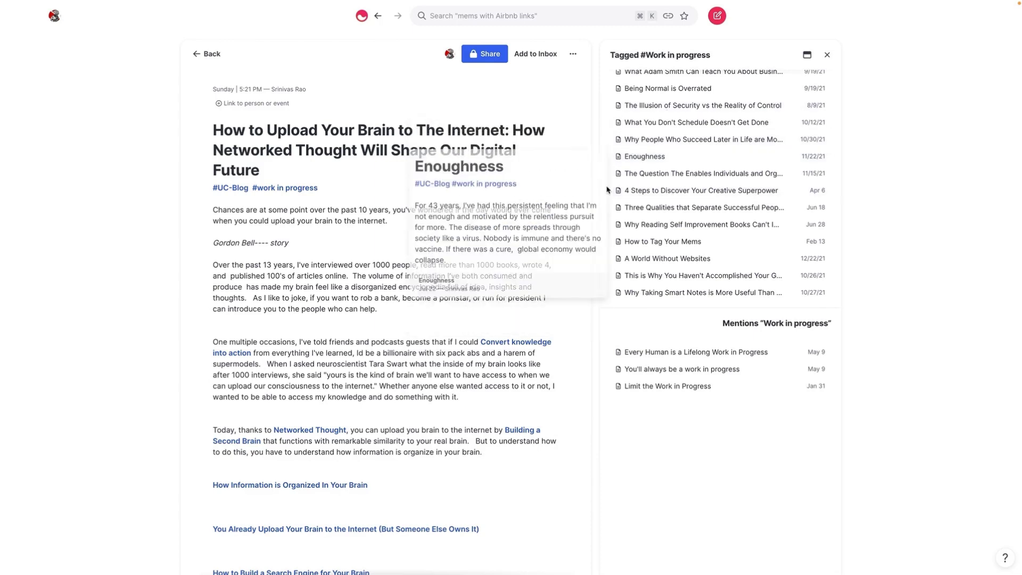
{"action": "left_click", "coordinate": [271, 189]}
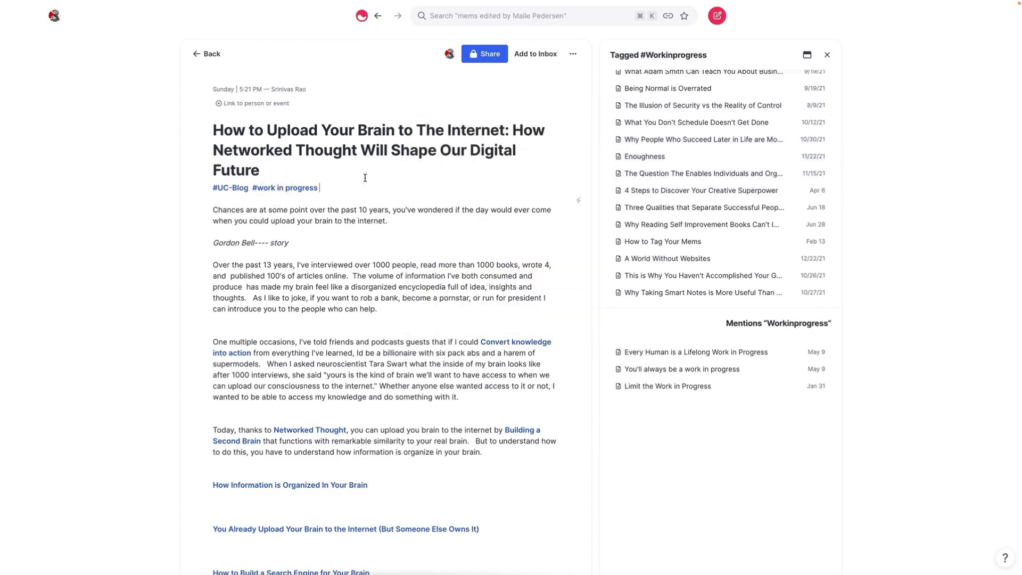
Open 'Why People Who Succeed Later in Life are More Likely to Become Peak Performers' beside the draft
{"action": "left_click", "coordinate": [703, 140]}
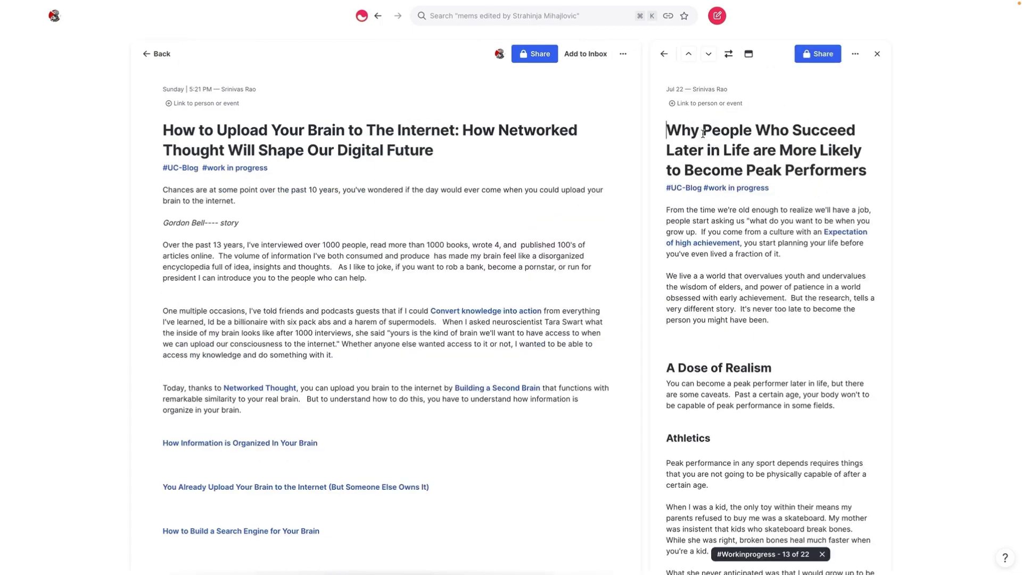
{"action": "scroll", "coordinate": [726, 216], "scroll_direction": "down", "scroll_amount": 10}
{"action": "scroll", "coordinate": [725, 223], "scroll_direction": "up", "scroll_amount": 10}
{"action": "scroll", "coordinate": [720, 235], "scroll_direction": "down", "scroll_amount": 1}
{"action": "scroll", "coordinate": [695, 225], "scroll_direction": "up", "scroll_amount": 1}
{"action": "scroll", "coordinate": [707, 191], "scroll_direction": "down", "scroll_amount": 2}
{"action": "scroll", "coordinate": [707, 202], "scroll_direction": "up", "scroll_amount": 2}
{"action": "scroll", "coordinate": [368, 233], "scroll_direction": "down", "scroll_amount": 1}
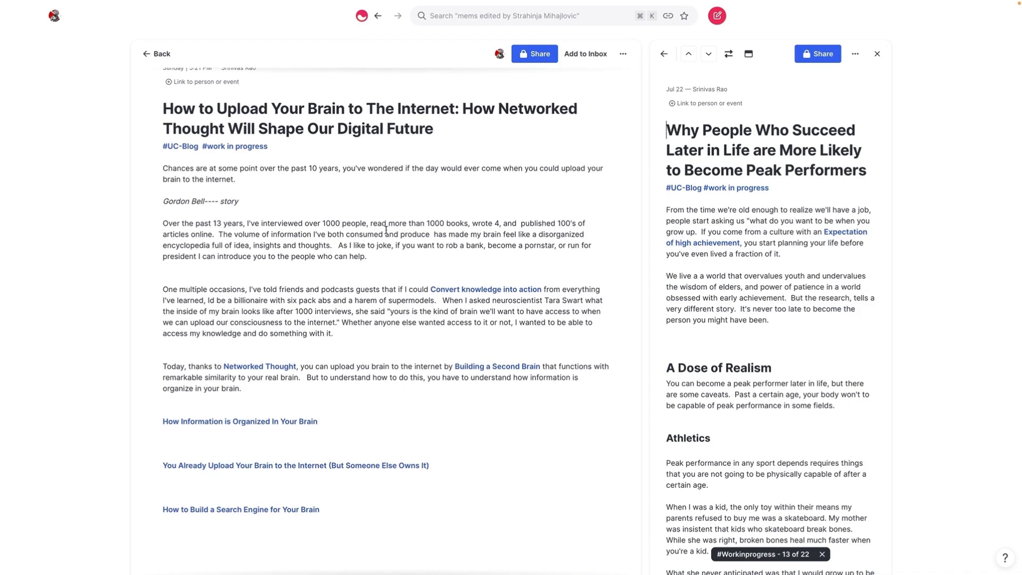
{"action": "scroll", "coordinate": [404, 228], "scroll_direction": "down", "scroll_amount": 1}
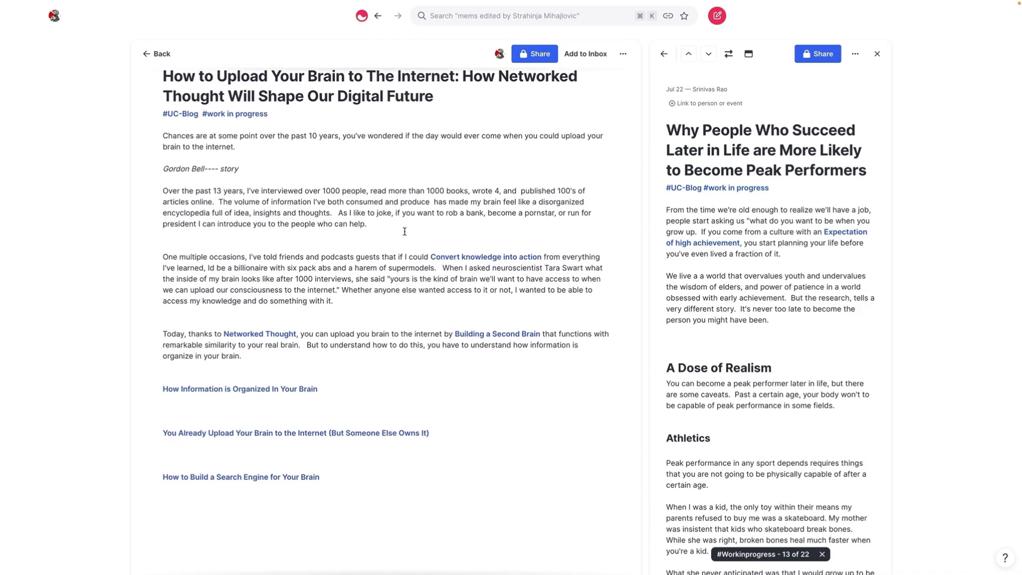
{"action": "left_click", "coordinate": [406, 180]}
{"action": "scroll", "coordinate": [384, 152], "scroll_direction": "up", "scroll_amount": 2}
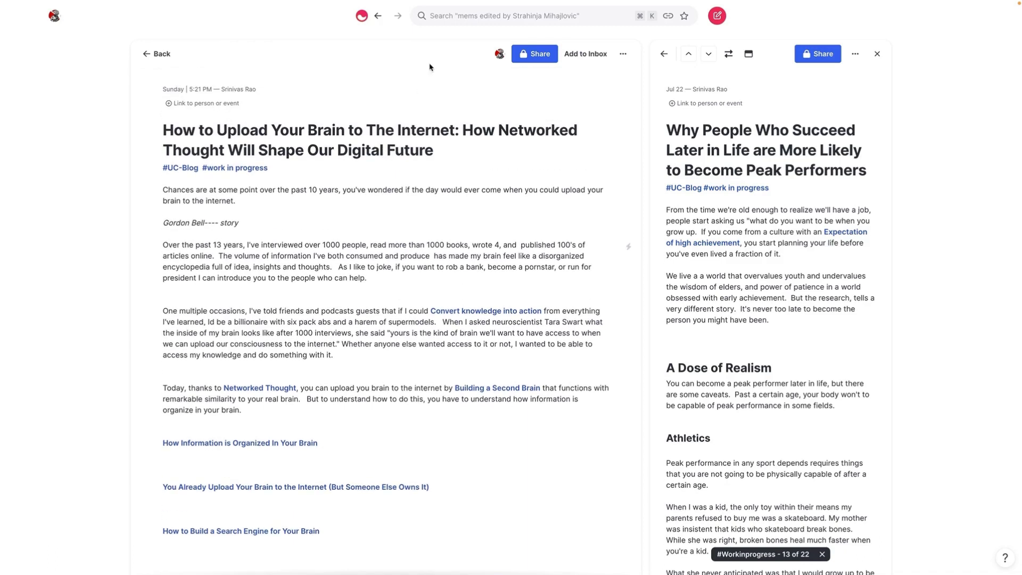
Search #uc-transcript and open the UC-Transcript tag results page
{"action": "left_click", "coordinate": [451, 16]}
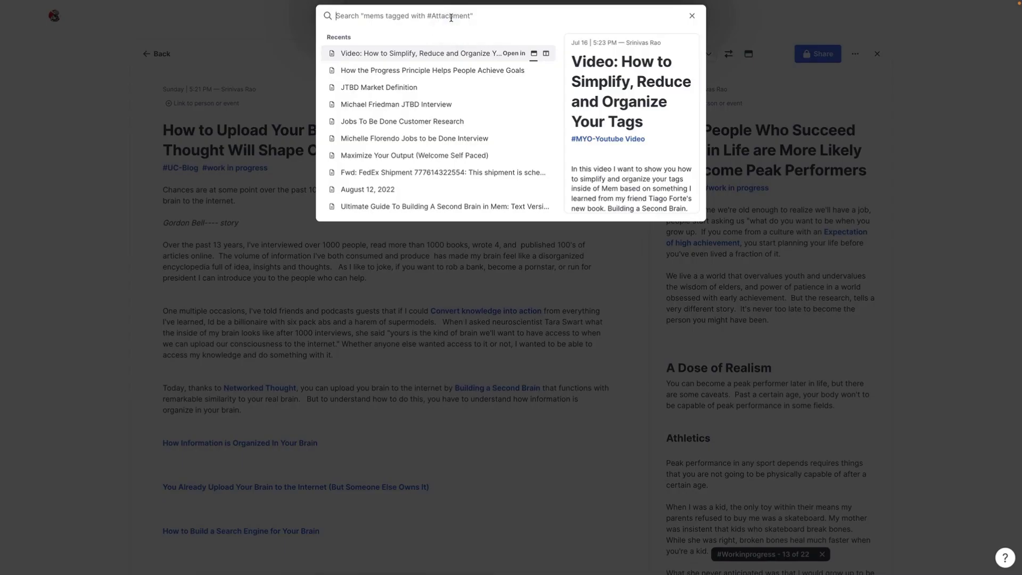
{"action": "type", "text": "#u"}
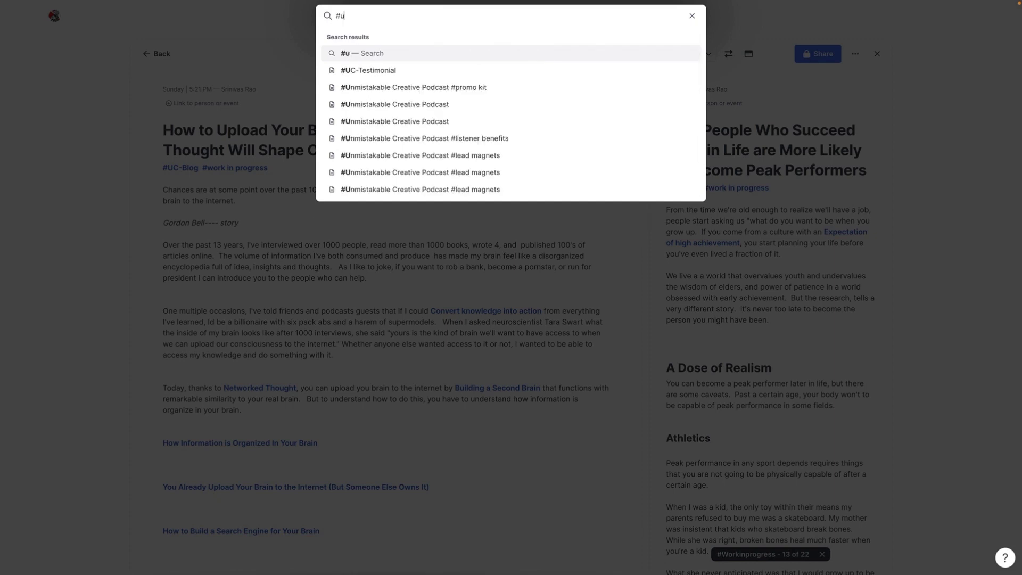
{"action": "type", "text": "c-"}
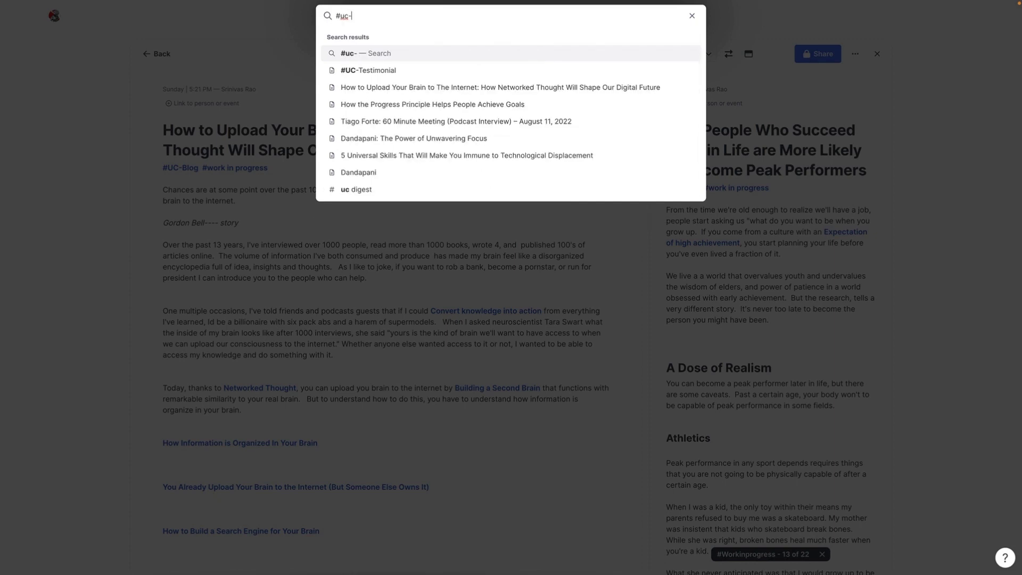
{"action": "type", "text": "tra"}
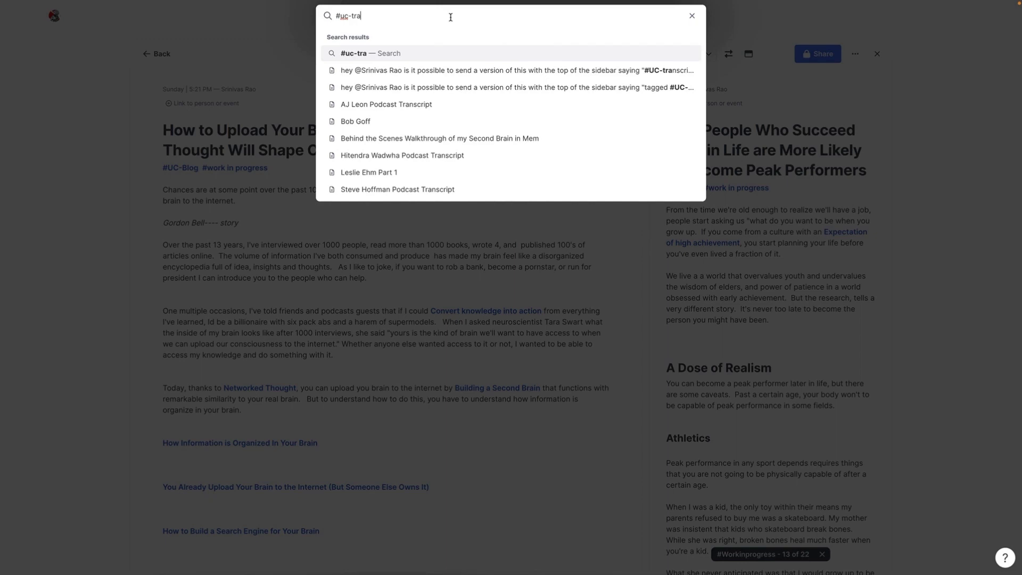
{"action": "type", "text": "nscript"}
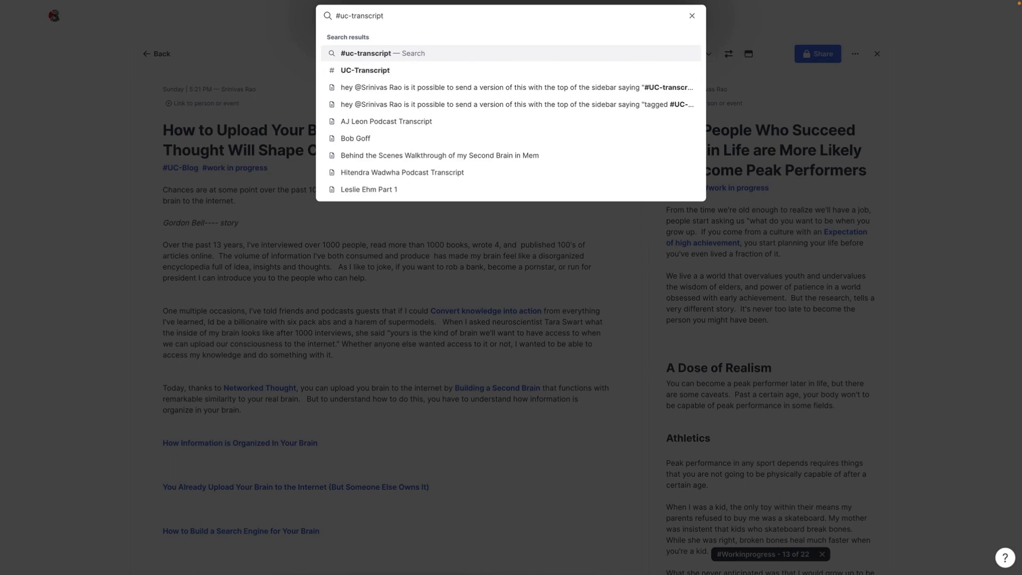
{"action": "left_click", "coordinate": [404, 71]}
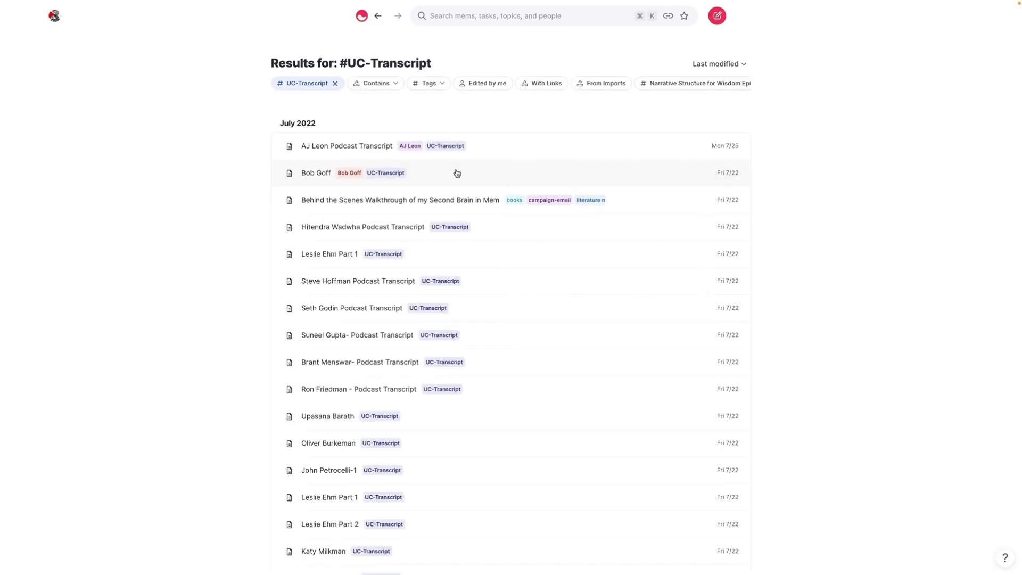
Scroll through the July 2022 #UC-Transcript podcast transcript mems
{"action": "scroll", "coordinate": [373, 240], "scroll_direction": "down", "scroll_amount": 4}
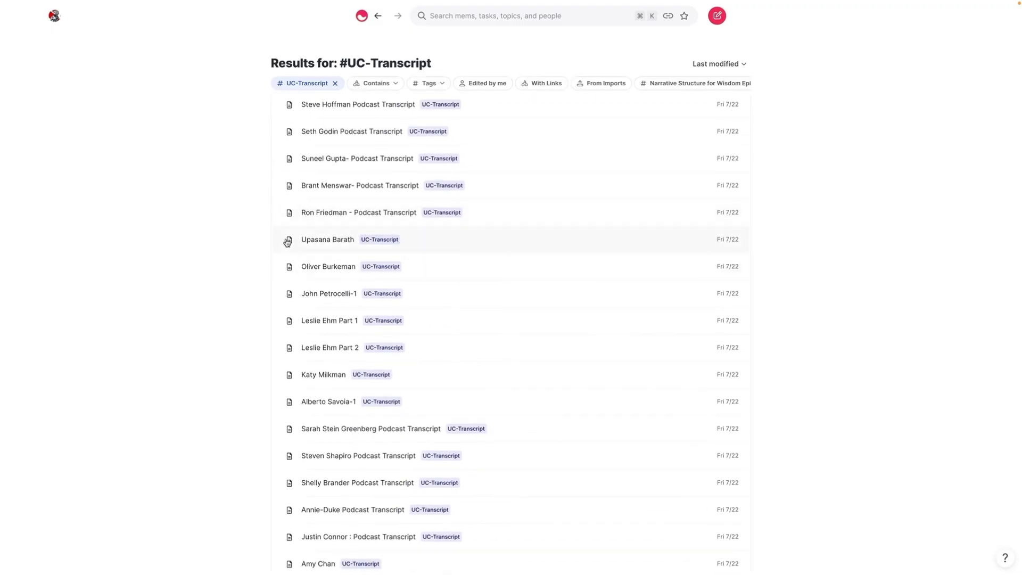
{"action": "scroll", "coordinate": [354, 287], "scroll_direction": "down", "scroll_amount": 1}
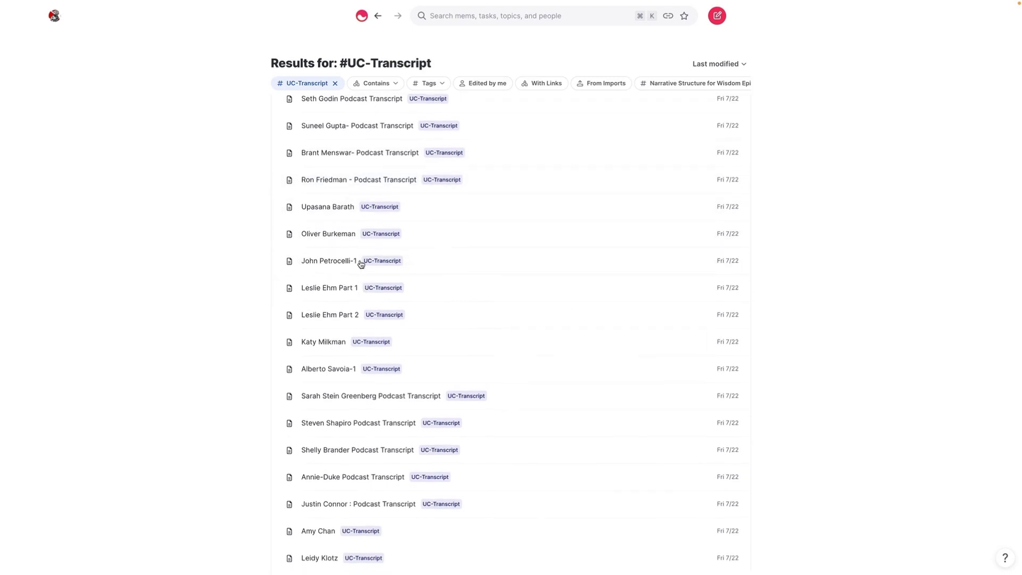
{"action": "scroll", "coordinate": [373, 276], "scroll_direction": "down", "scroll_amount": 15}
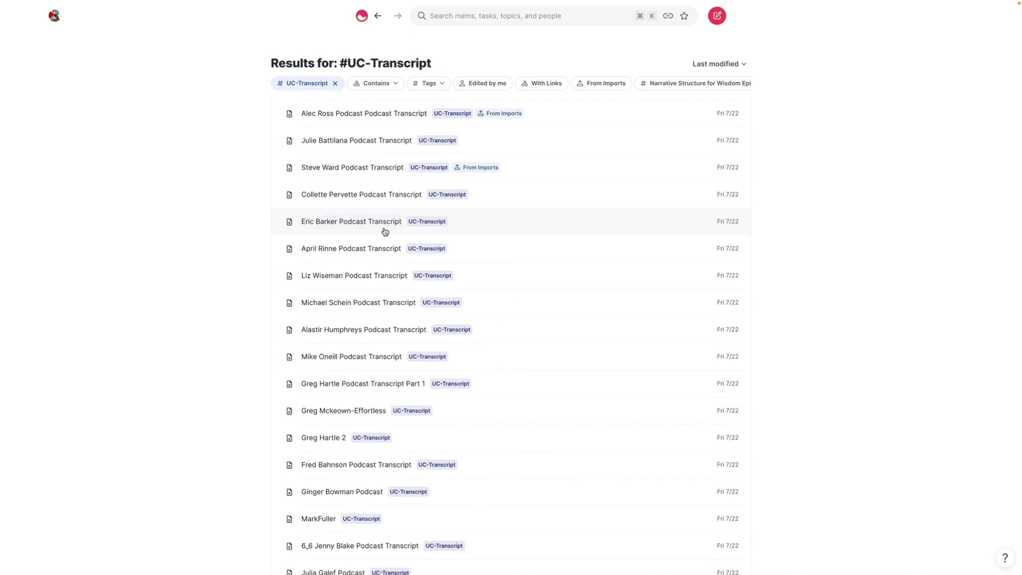
{"action": "scroll", "coordinate": [385, 231], "scroll_direction": "down", "scroll_amount": 1}
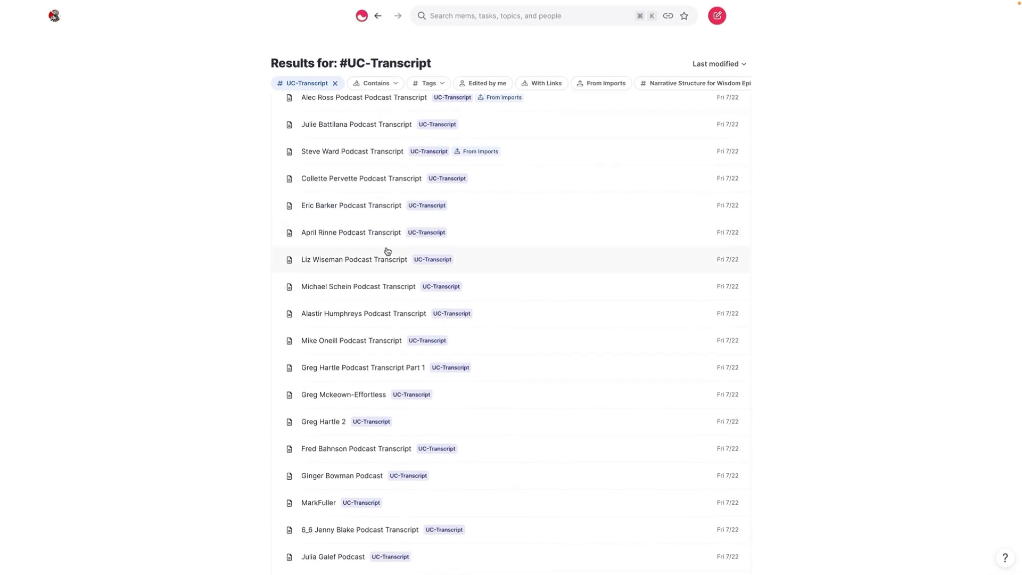
{"action": "scroll", "coordinate": [389, 253], "scroll_direction": "down", "scroll_amount": 10}
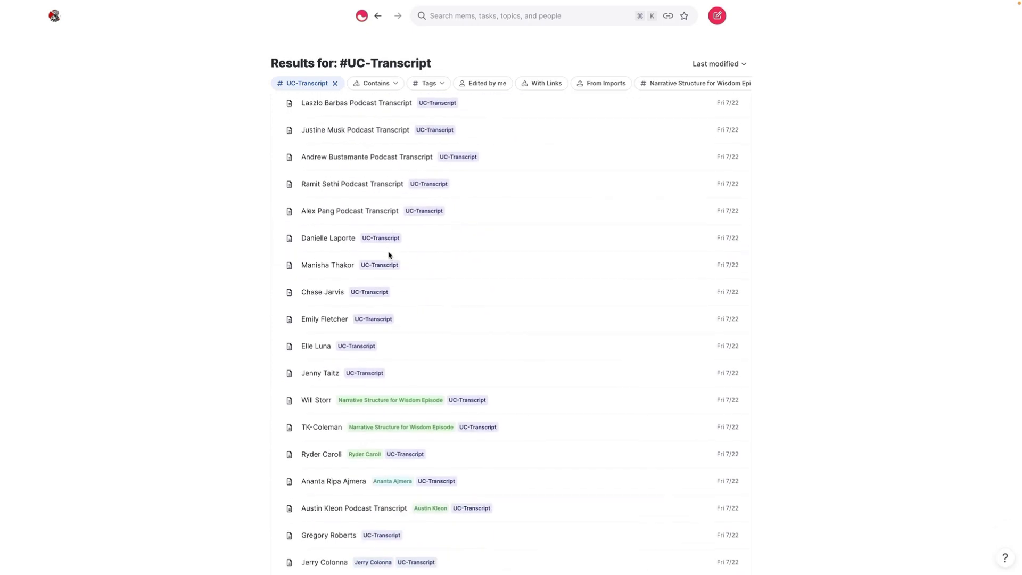
{"action": "scroll", "coordinate": [388, 255], "scroll_direction": "down", "scroll_amount": 10}
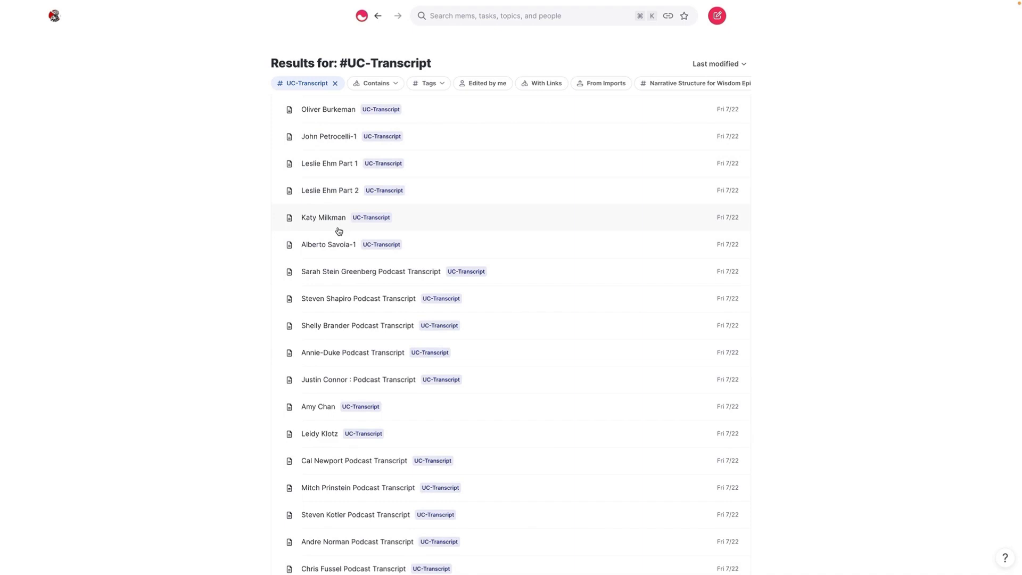
{"action": "scroll", "coordinate": [338, 231], "scroll_direction": "down", "scroll_amount": 1}
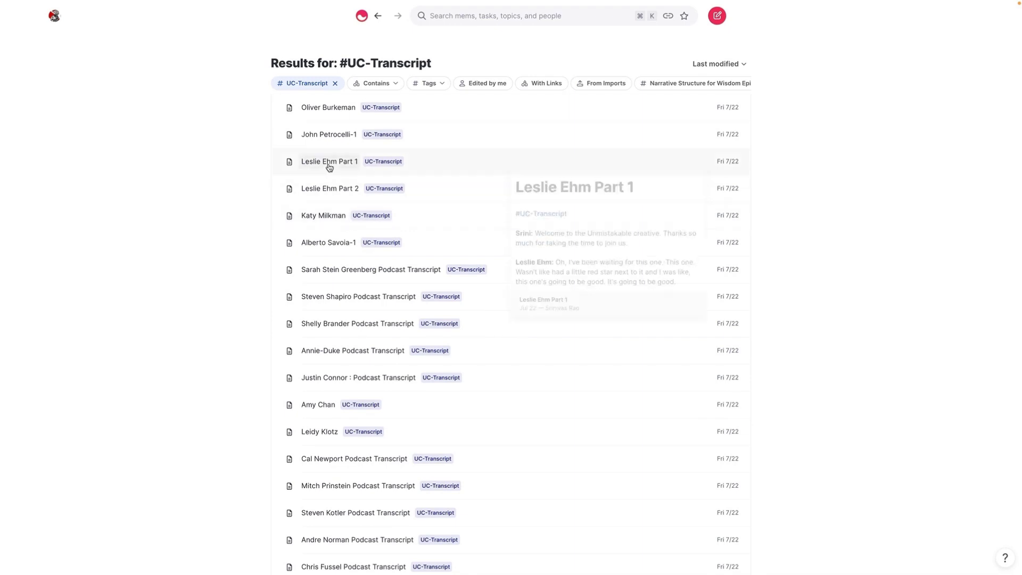
Bring up search showing Recents, headed by the upload-your-brain blog post
{"action": "mouse_move", "coordinate": [360, 332]}
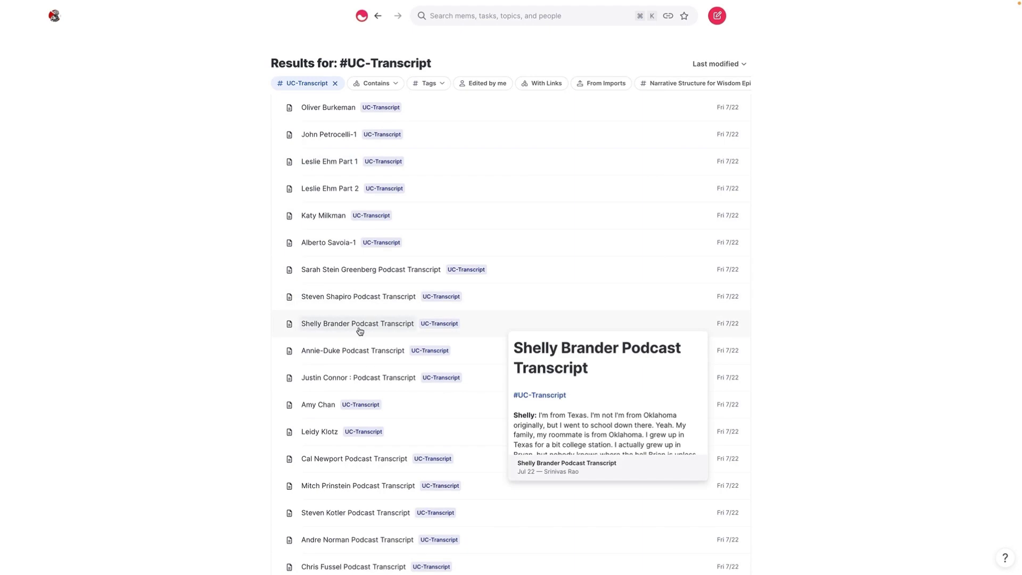
{"action": "scroll", "coordinate": [358, 327], "scroll_direction": "down", "scroll_amount": 20}
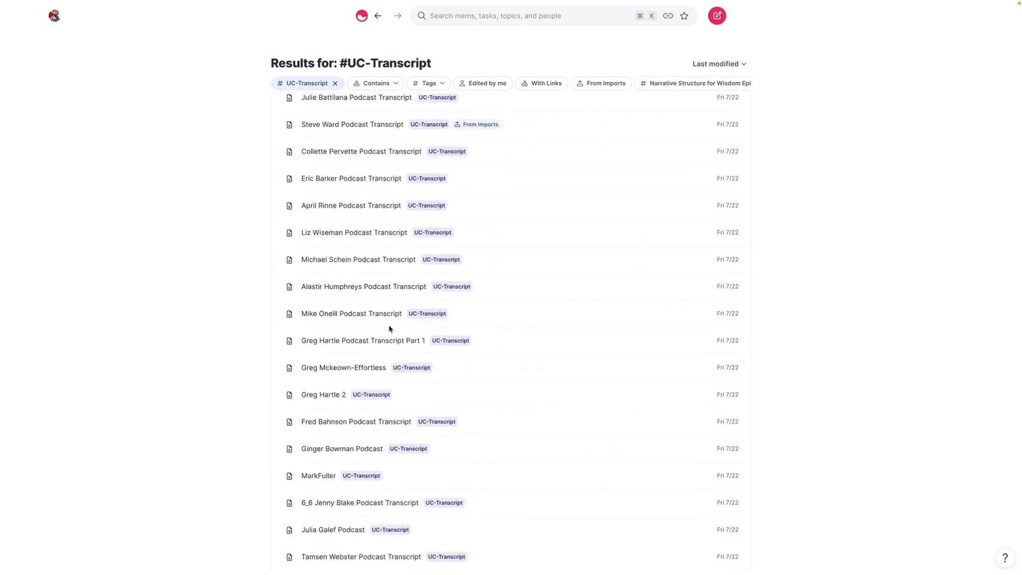
{"action": "scroll", "coordinate": [365, 352], "scroll_direction": "up", "scroll_amount": 10}
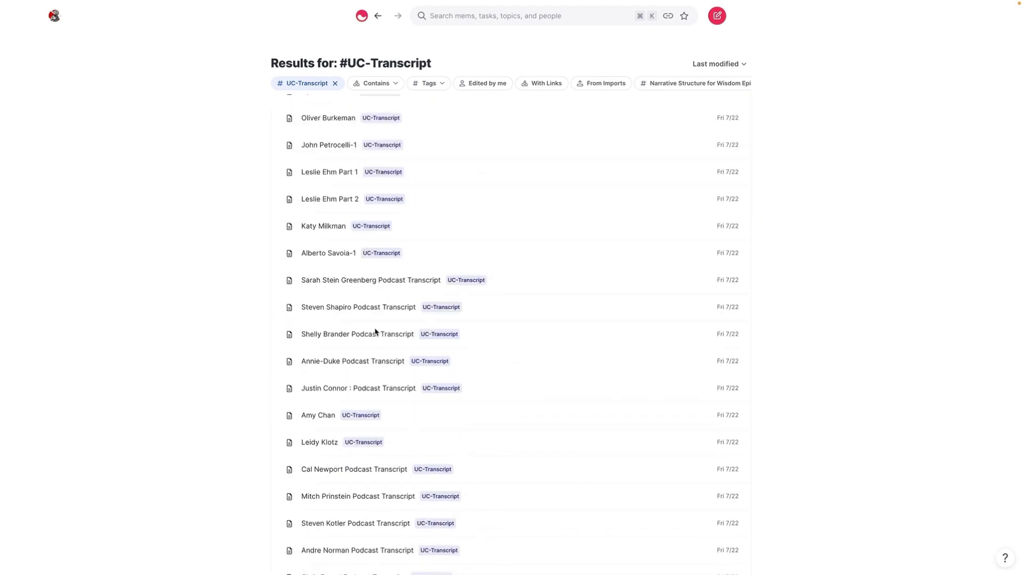
{"action": "mouse_move", "coordinate": [327, 283]}
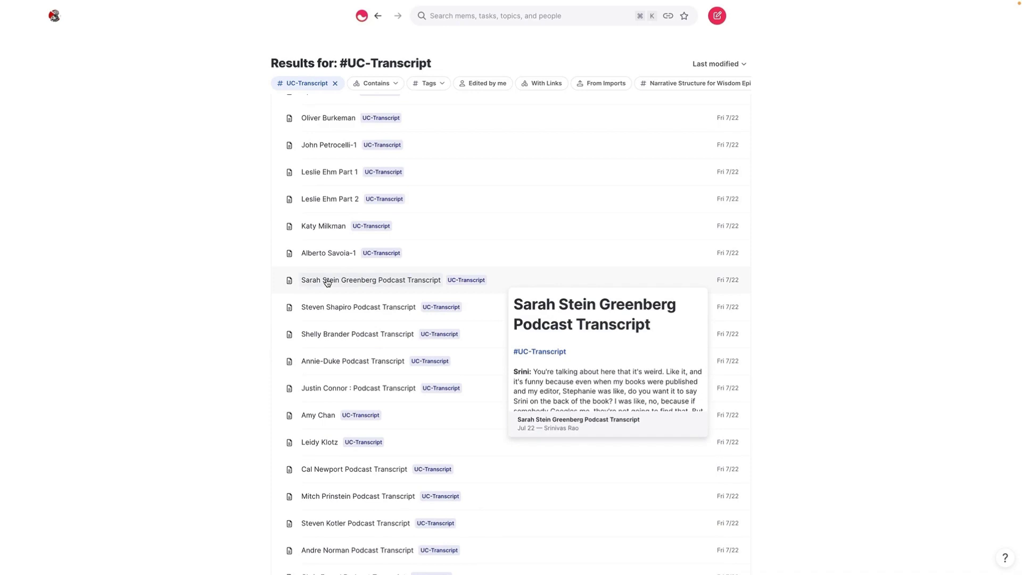
{"action": "scroll", "coordinate": [338, 128], "scroll_direction": "up", "scroll_amount": 6}
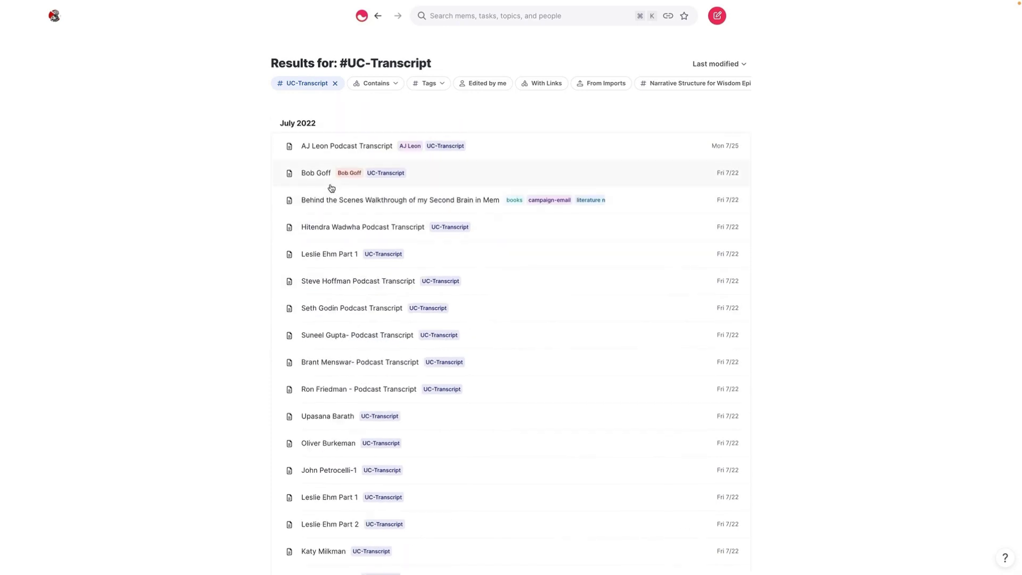
{"action": "mouse_move", "coordinate": [376, 159]}
{"action": "mouse_move", "coordinate": [422, 287]}
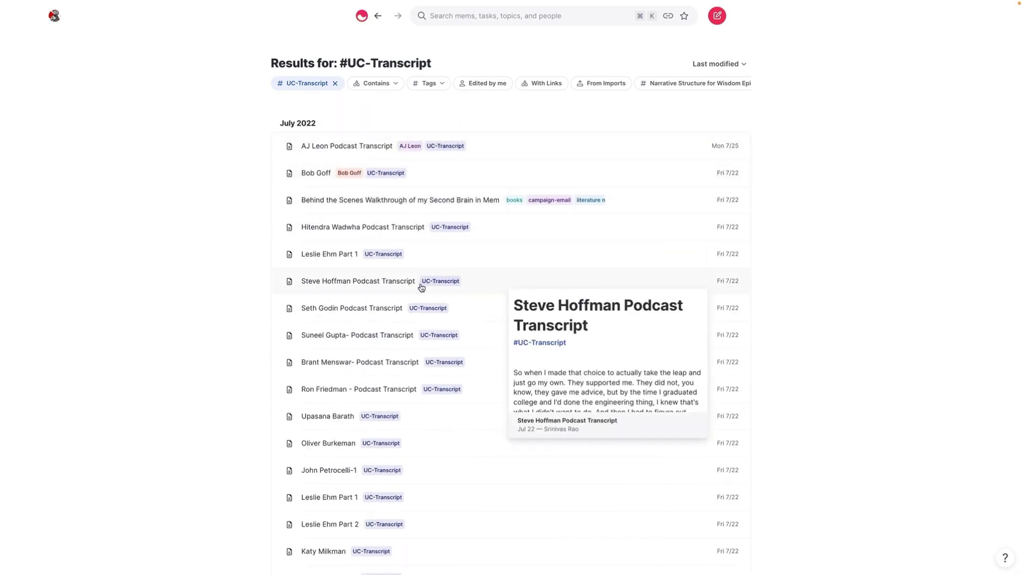
{"action": "scroll", "coordinate": [418, 288], "scroll_direction": "down", "scroll_amount": 3}
{"action": "scroll", "coordinate": [343, 269], "scroll_direction": "down", "scroll_amount": 3}
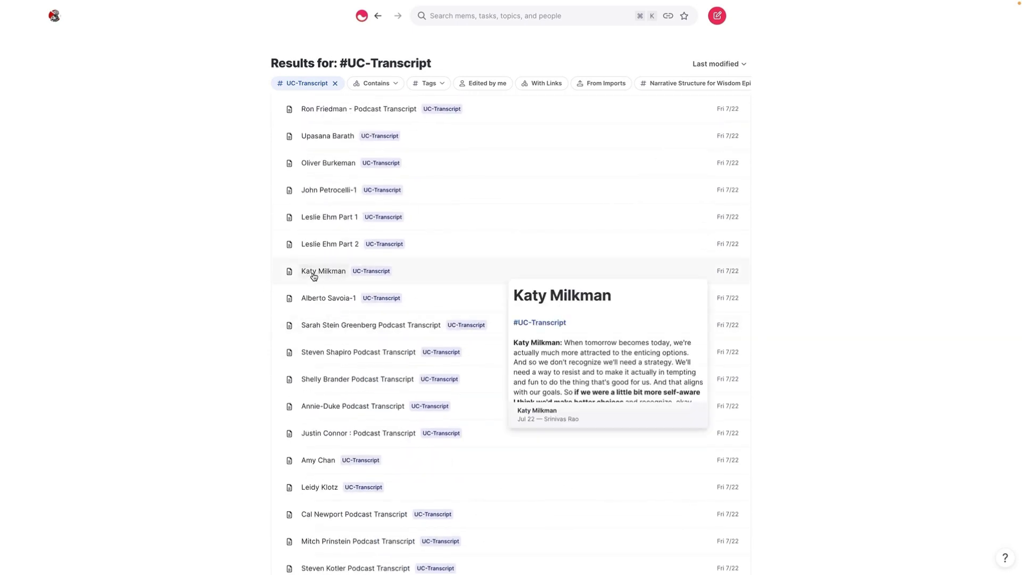
{"action": "scroll", "coordinate": [314, 277], "scroll_direction": "down", "scroll_amount": 1}
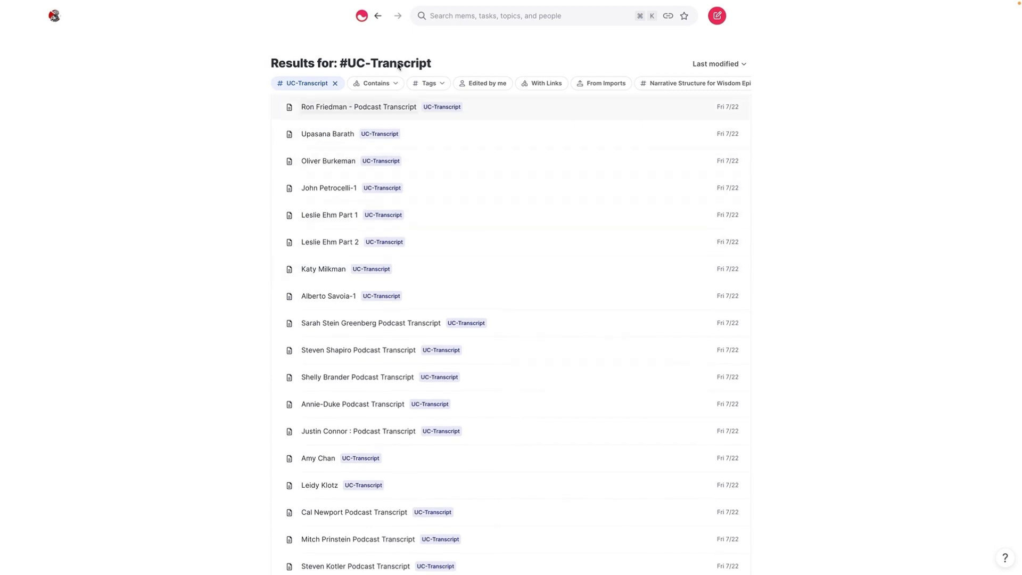
{"action": "left_click", "coordinate": [429, 24]}
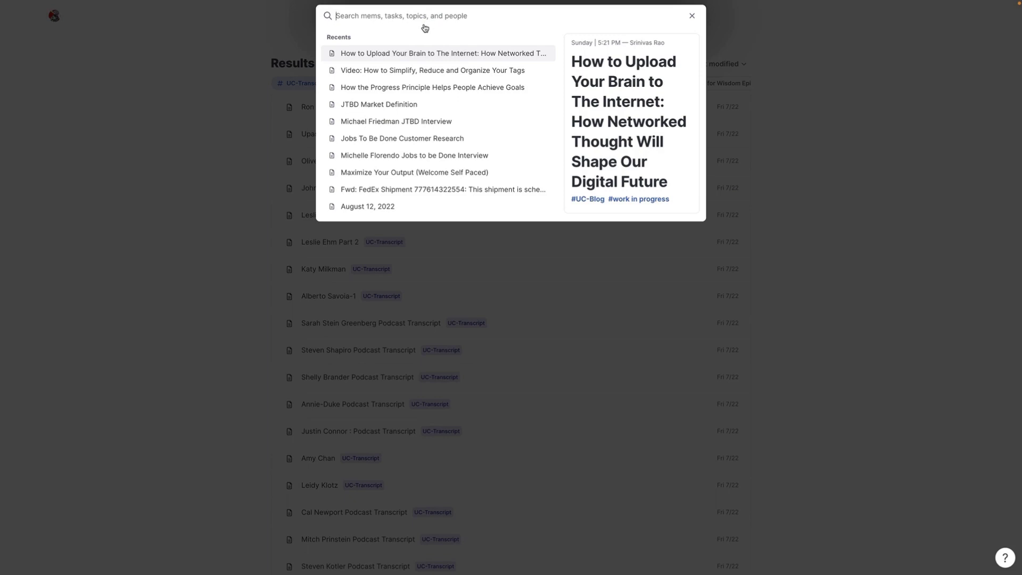
Open 'Jobs To Be Done Customer Research' and read down to its Resources and Interviews lists
{"action": "left_click", "coordinate": [406, 138]}
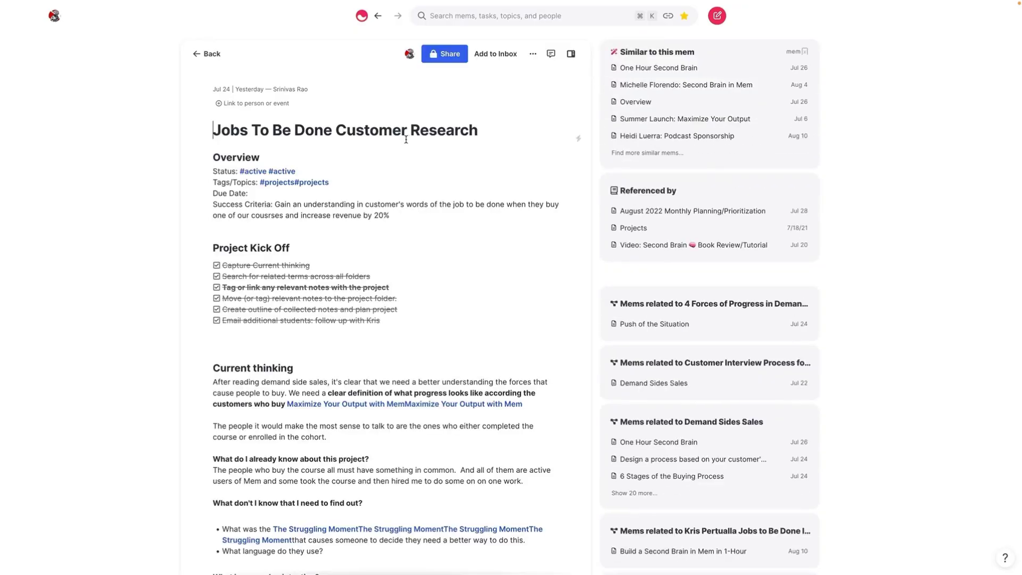
{"action": "scroll", "coordinate": [410, 149], "scroll_direction": "down", "scroll_amount": 1}
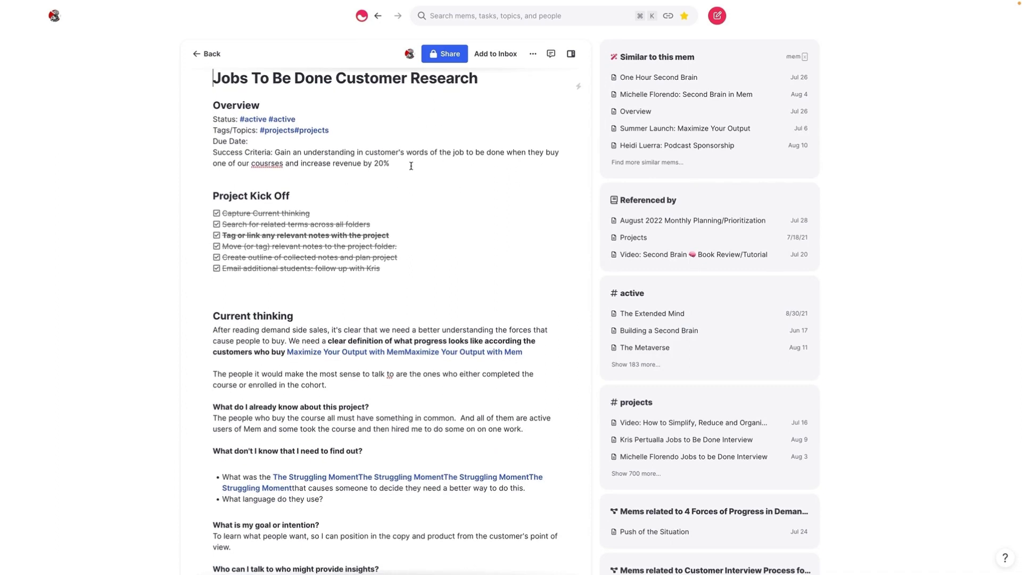
{"action": "scroll", "coordinate": [441, 187], "scroll_direction": "down", "scroll_amount": 1}
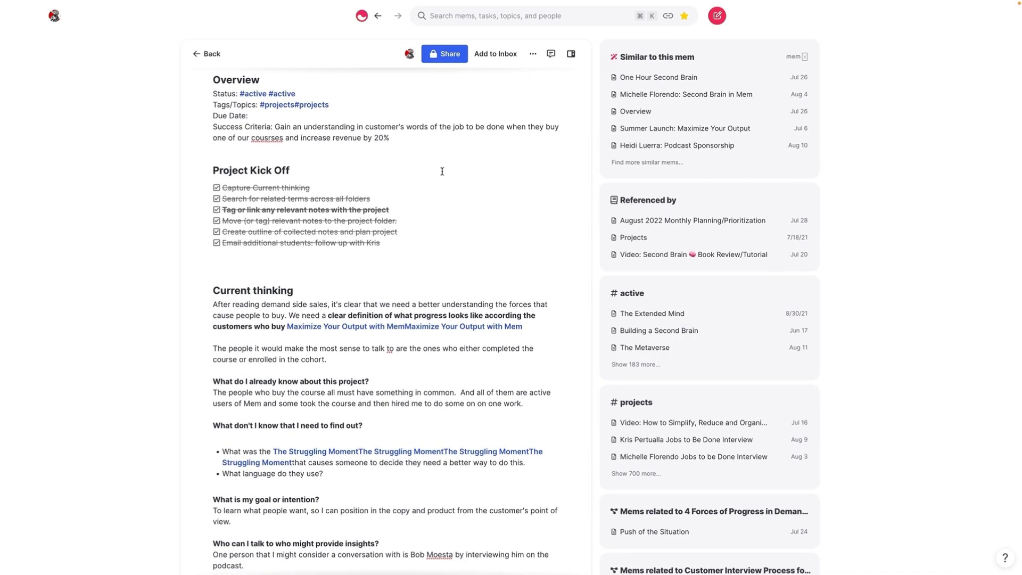
{"action": "scroll", "coordinate": [440, 171], "scroll_direction": "down", "scroll_amount": 2}
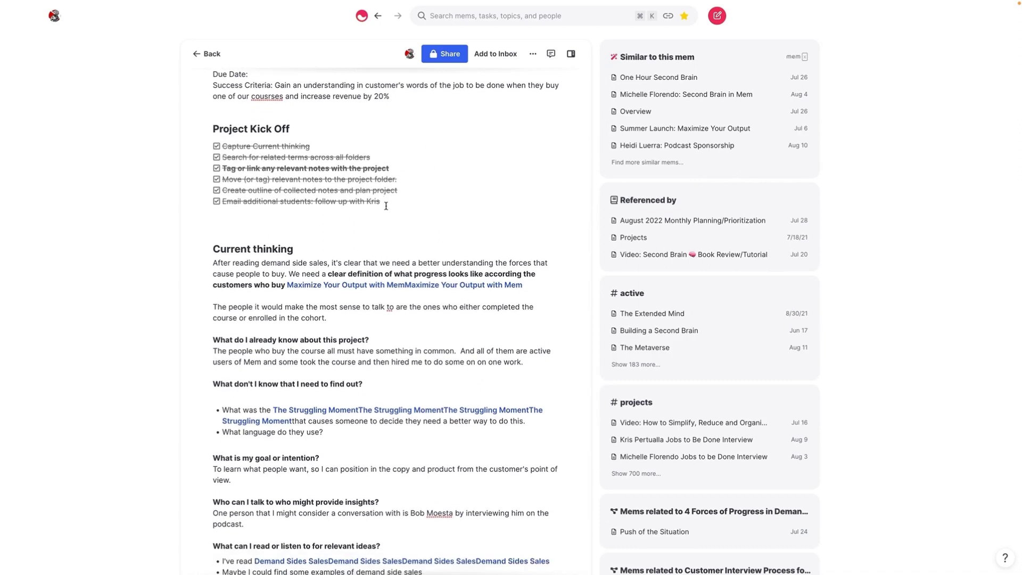
{"action": "scroll", "coordinate": [392, 185], "scroll_direction": "down", "scroll_amount": 1}
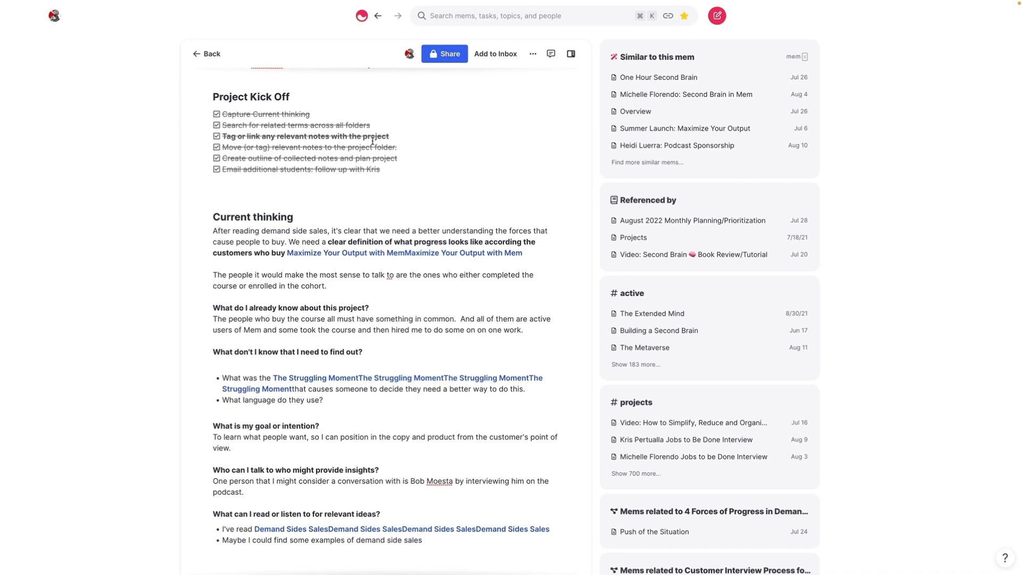
{"action": "scroll", "coordinate": [384, 165], "scroll_direction": "down", "scroll_amount": 5}
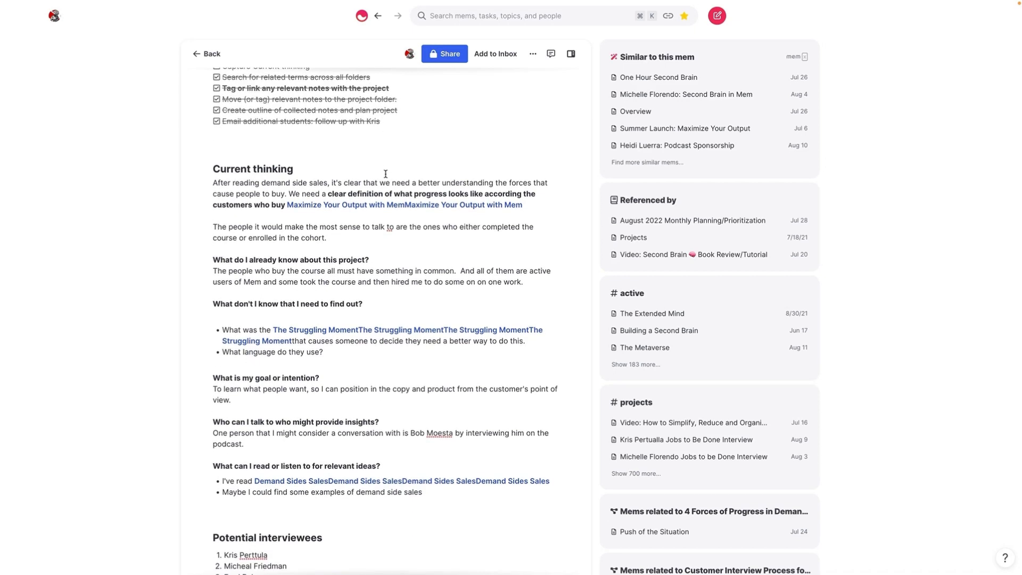
{"action": "scroll", "coordinate": [737, 282], "scroll_direction": "down", "scroll_amount": 12}
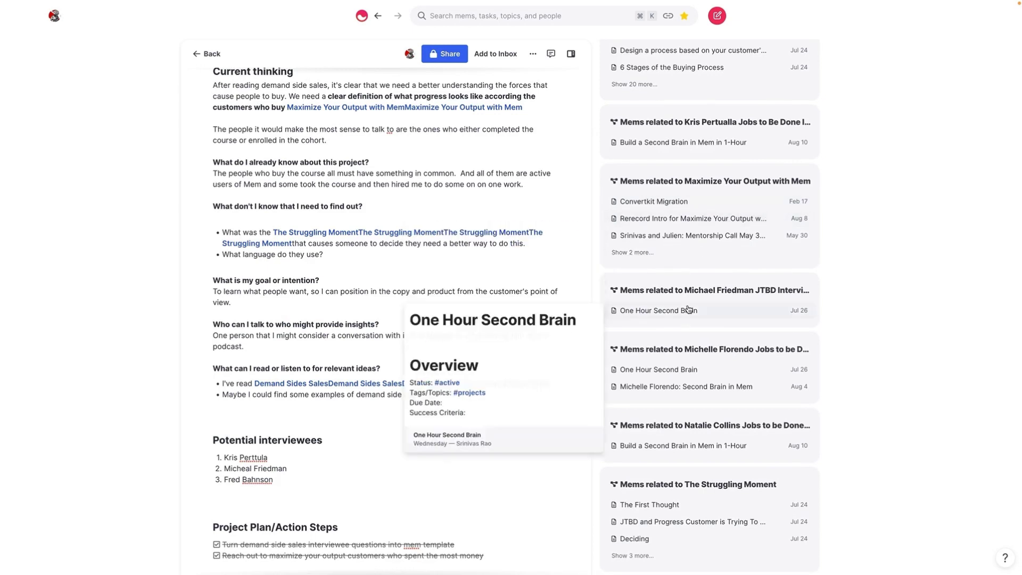
{"action": "scroll", "coordinate": [692, 255], "scroll_direction": "up", "scroll_amount": 5}
{"action": "scroll", "coordinate": [685, 260], "scroll_direction": "up", "scroll_amount": 9}
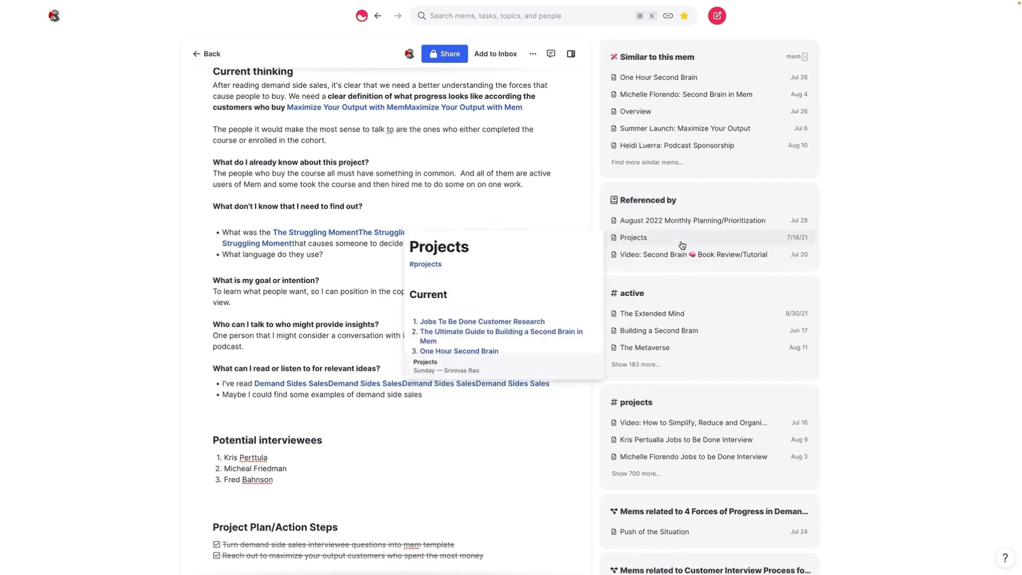
{"action": "mouse_move", "coordinate": [692, 221]}
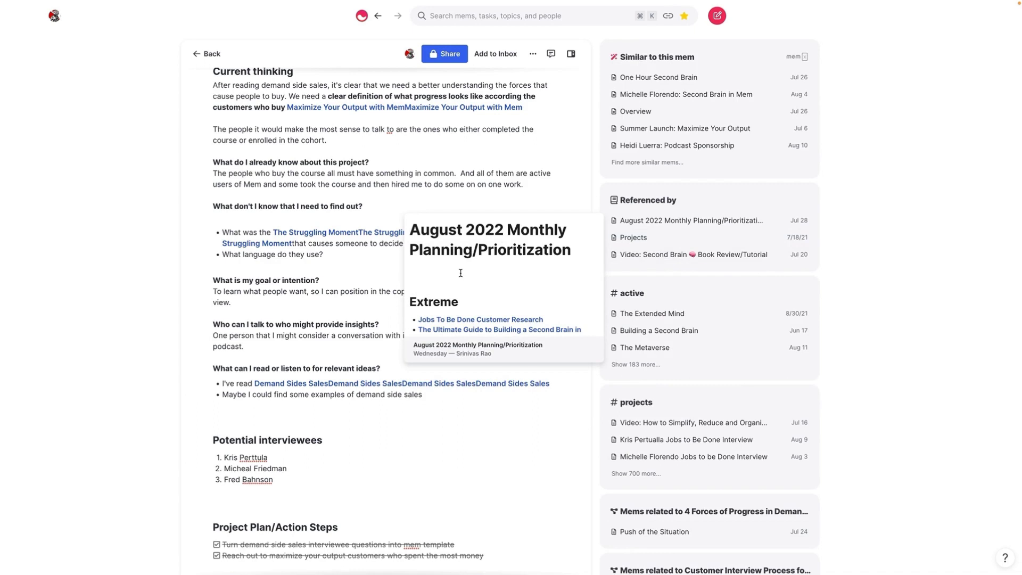
{"action": "scroll", "coordinate": [337, 306], "scroll_direction": "down", "scroll_amount": 7}
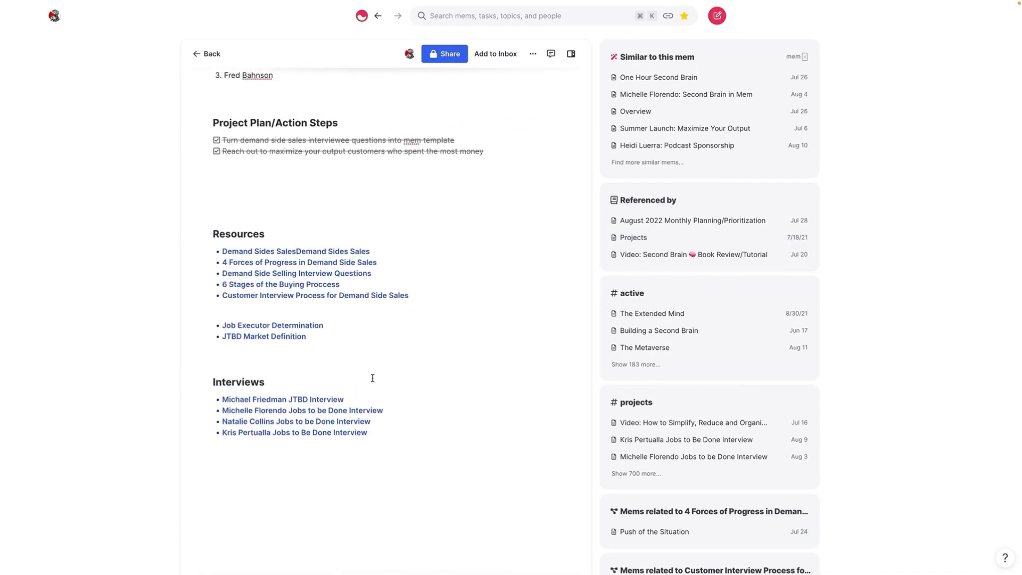
Make the linked JTBD Interview mem the main document and close the research-note panel
{"action": "left_click", "coordinate": [326, 400]}
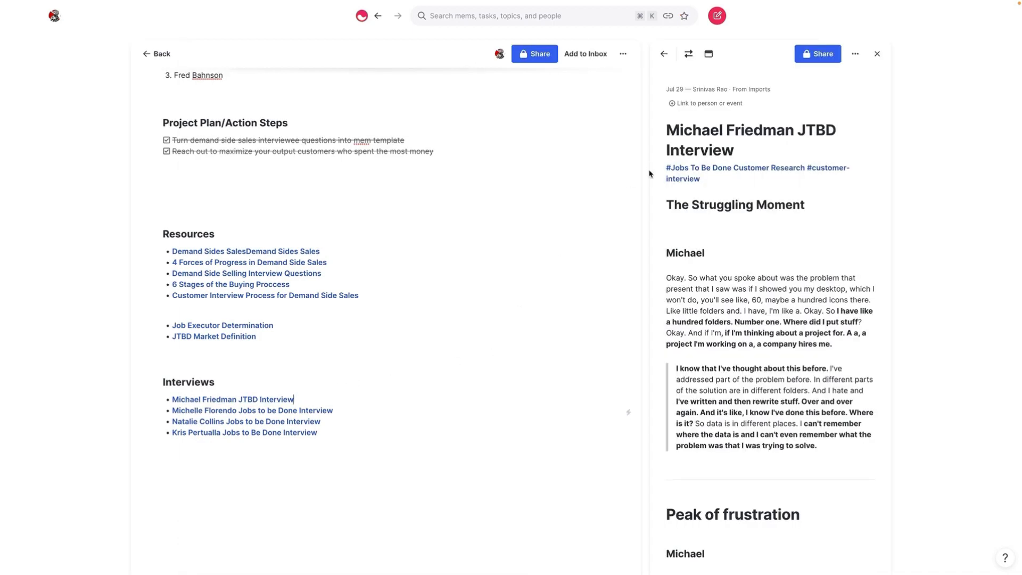
{"action": "left_click", "coordinate": [689, 54]}
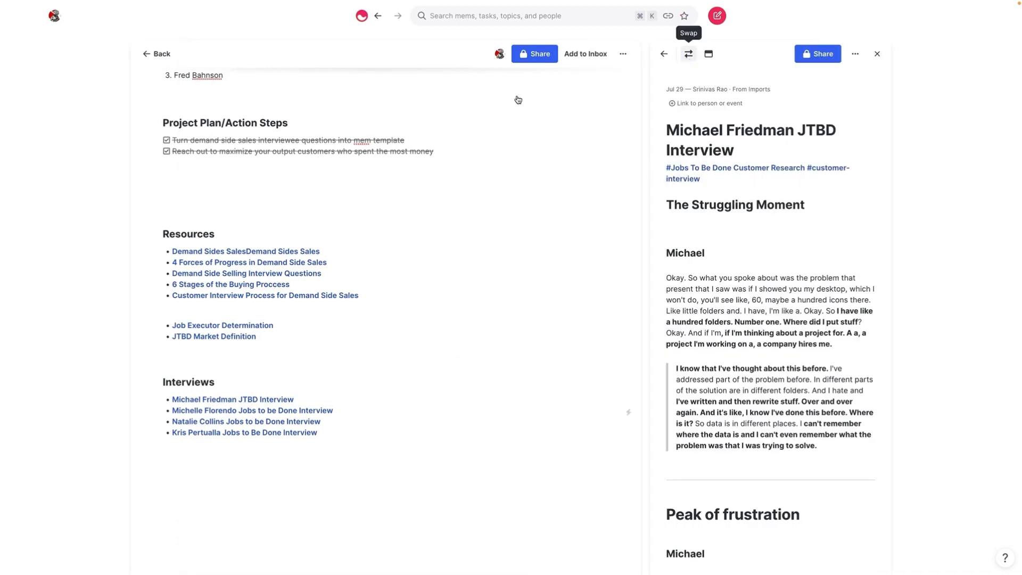
{"action": "left_click", "coordinate": [877, 53]}
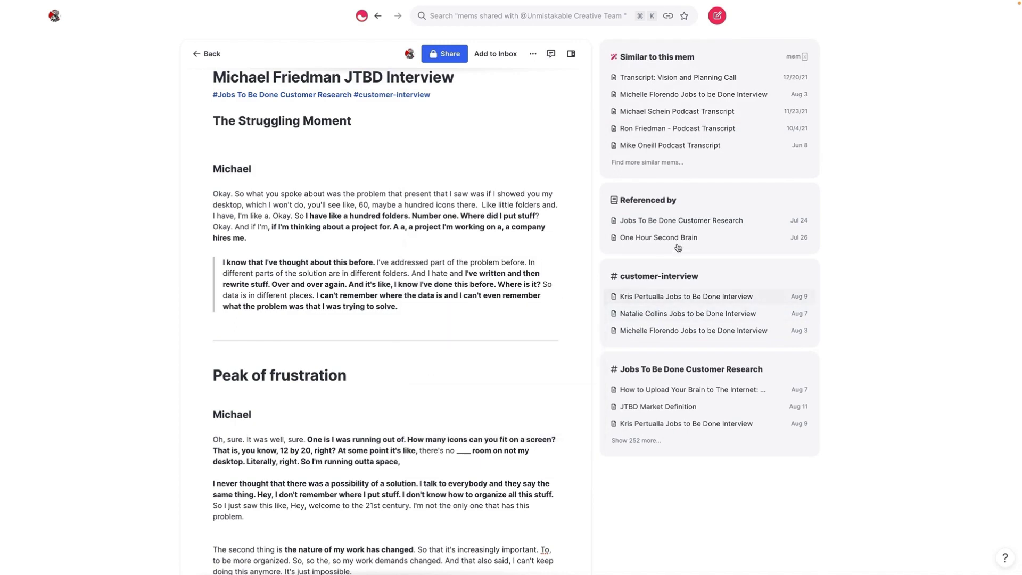
Scroll through the interview mem, then bring up search over it
{"action": "mouse_move", "coordinate": [670, 327]}
{"action": "scroll", "coordinate": [419, 218], "scroll_direction": "up", "scroll_amount": 1}
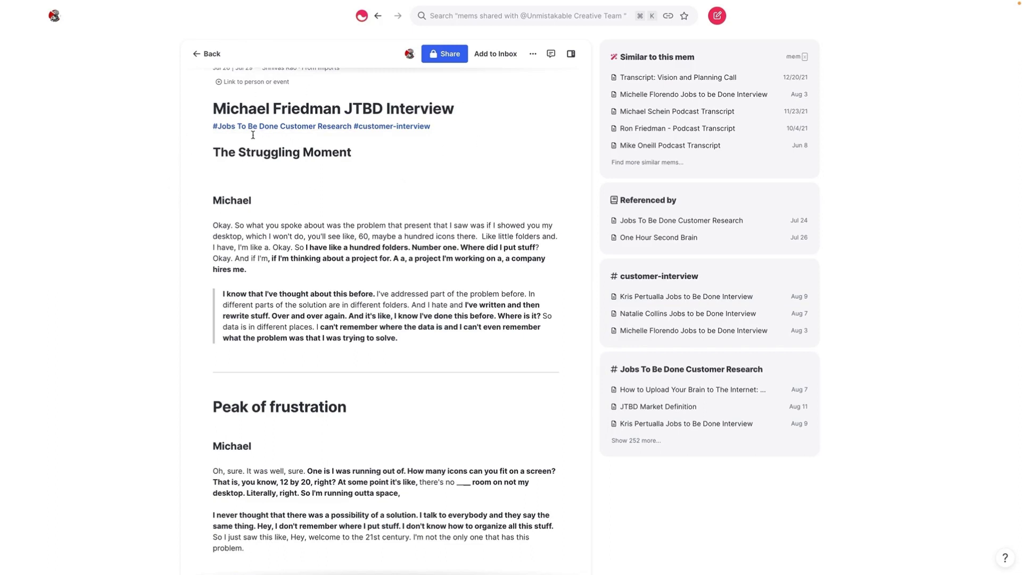
{"action": "scroll", "coordinate": [408, 119], "scroll_direction": "down", "scroll_amount": 1}
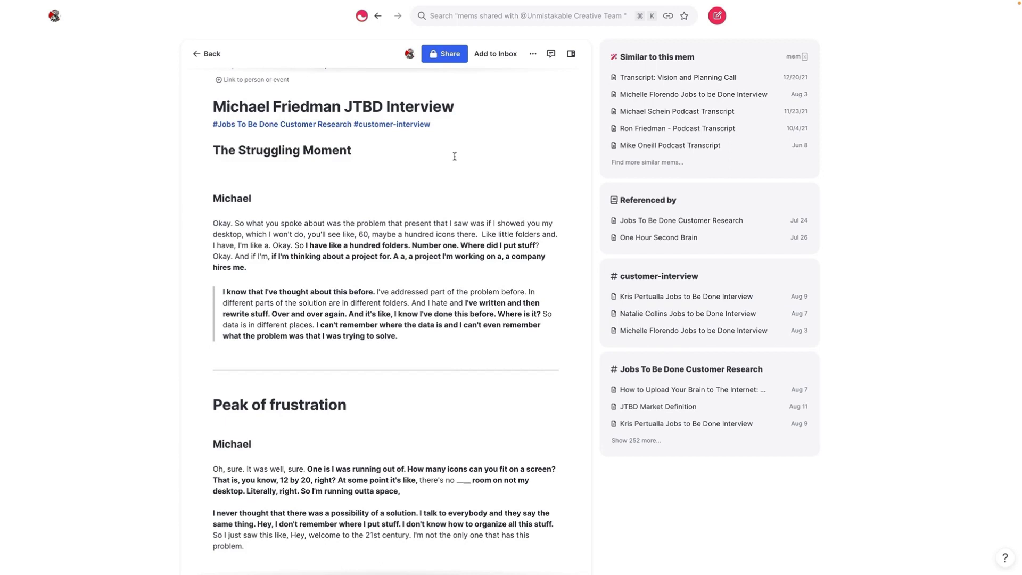
{"action": "scroll", "coordinate": [439, 203], "scroll_direction": "down", "scroll_amount": 1}
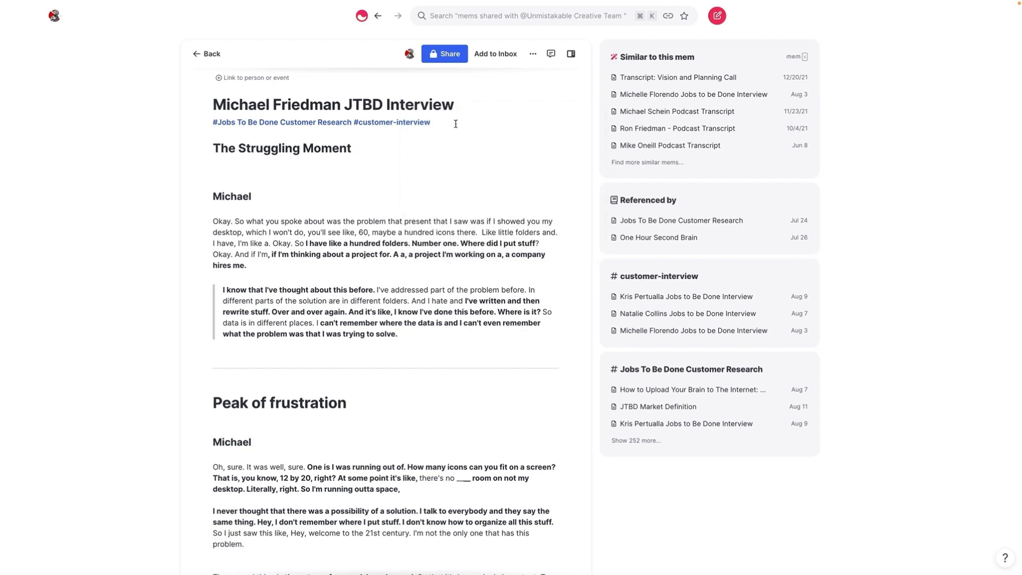
{"action": "scroll", "coordinate": [443, 169], "scroll_direction": "down", "scroll_amount": 1}
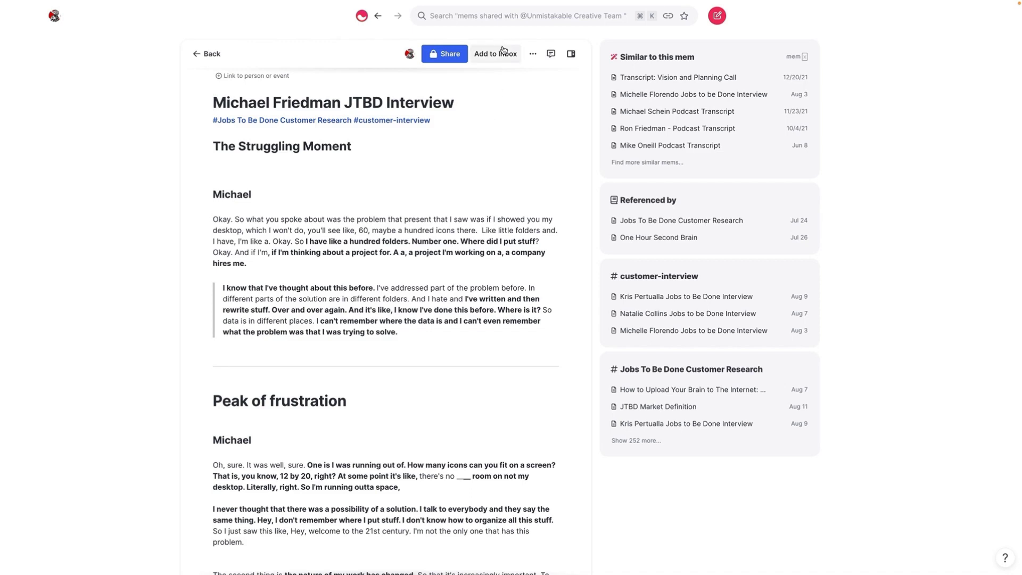
{"action": "left_click", "coordinate": [490, 15]}
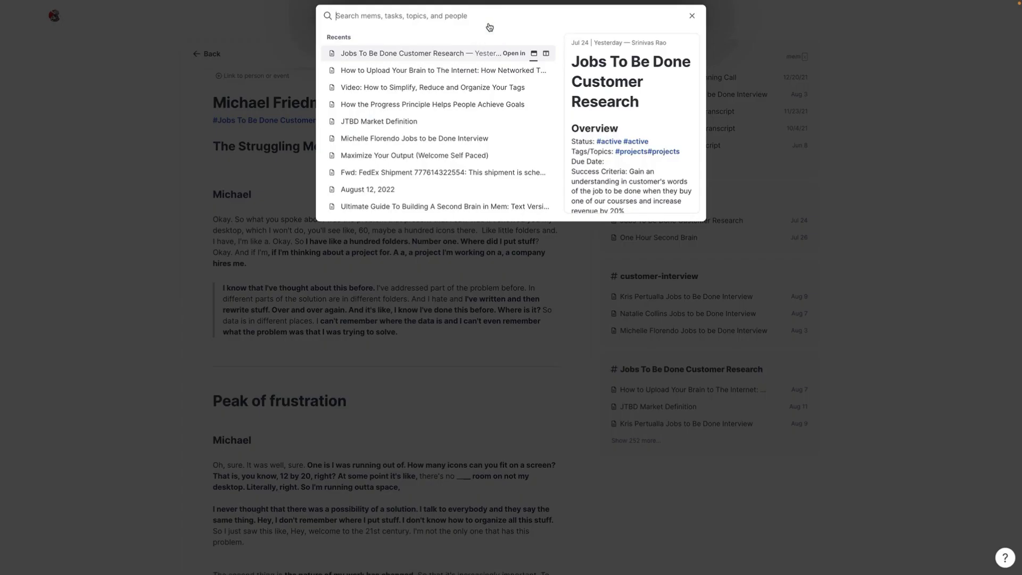
Search '#landing page' and browse its results grouped by month back to 2021
{"action": "type", "text": "#"}
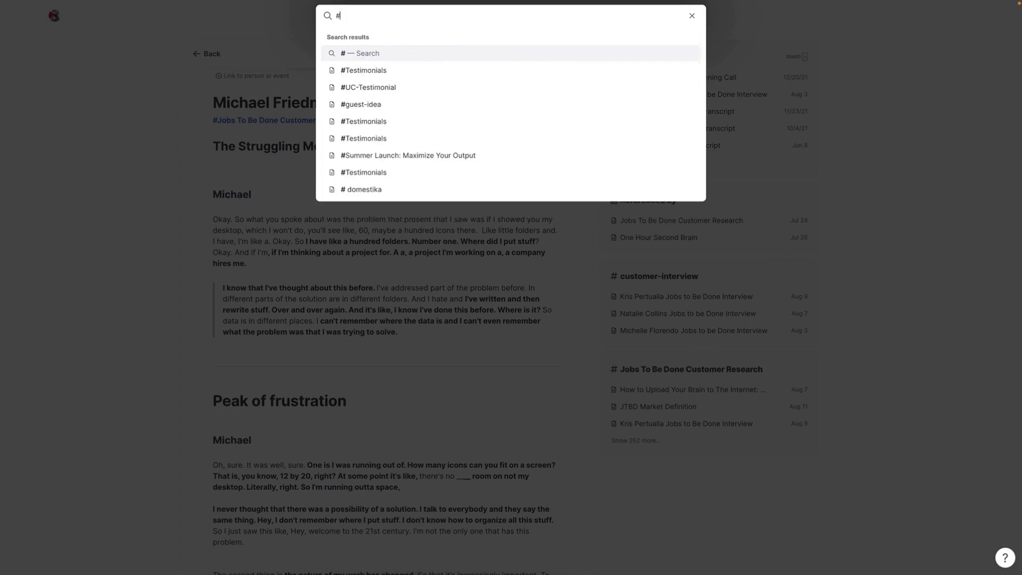
{"action": "type", "text": "la"}
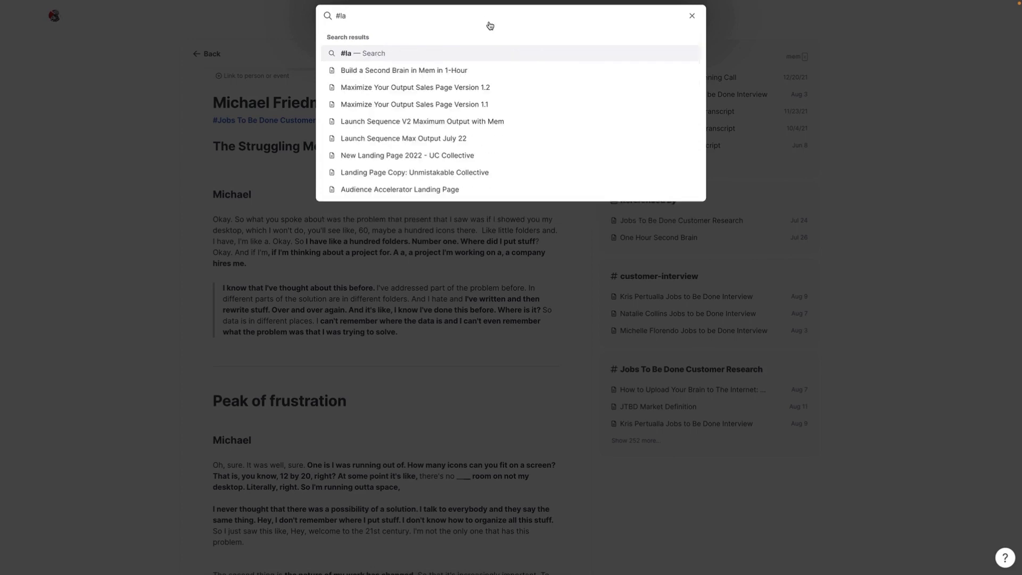
{"action": "type", "text": "nd"}
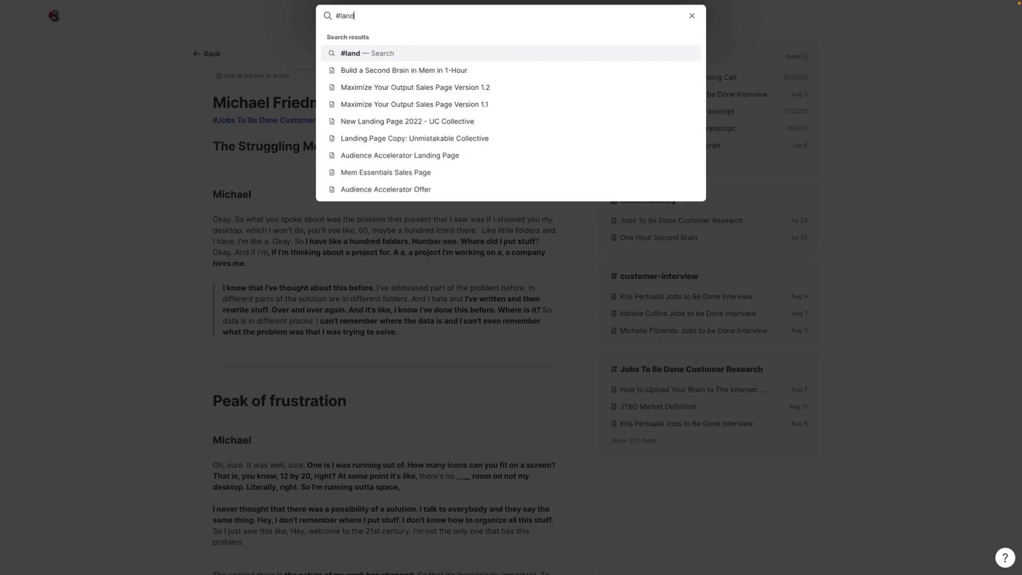
{"action": "type", "text": "ing p"}
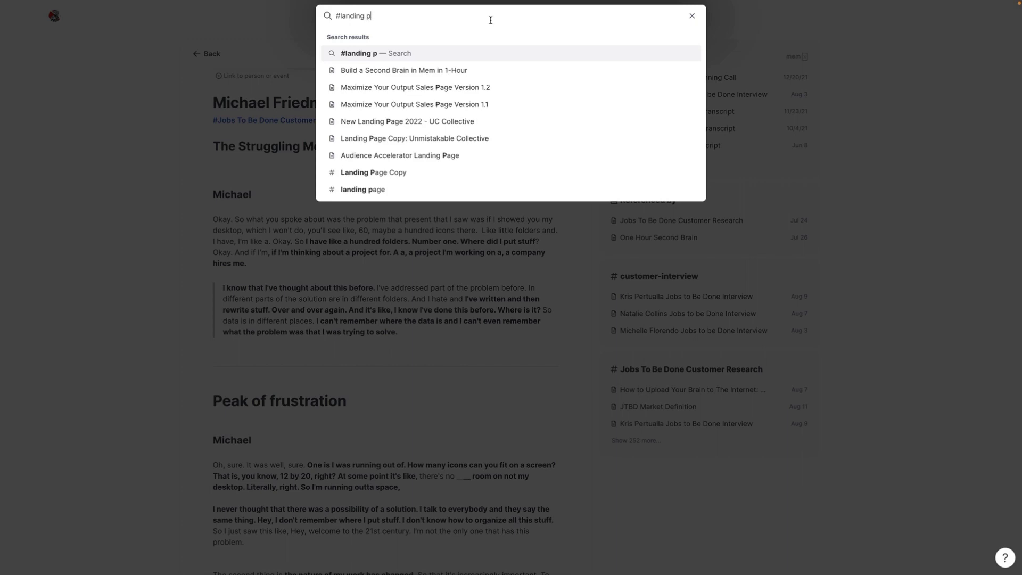
{"action": "type", "text": "age"}
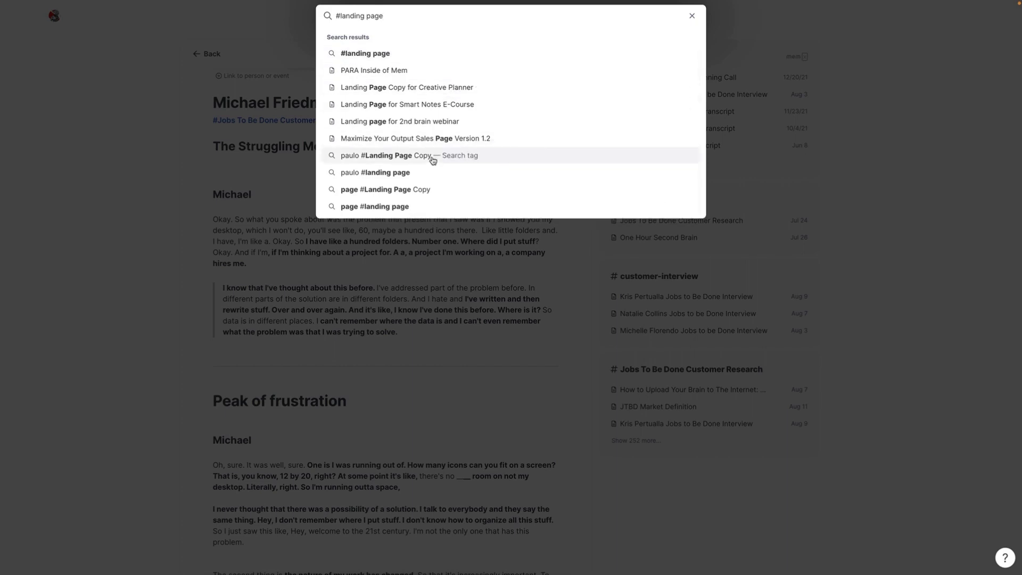
{"action": "left_click", "coordinate": [388, 60]}
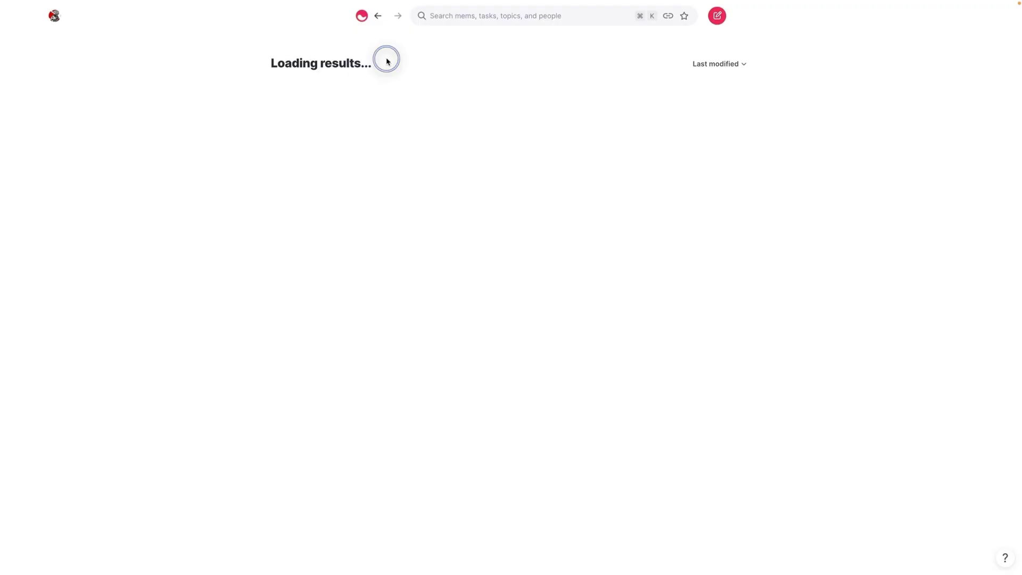
{"action": "scroll", "coordinate": [426, 197], "scroll_direction": "down", "scroll_amount": 1}
{"action": "scroll", "coordinate": [401, 242], "scroll_direction": "down", "scroll_amount": 15}
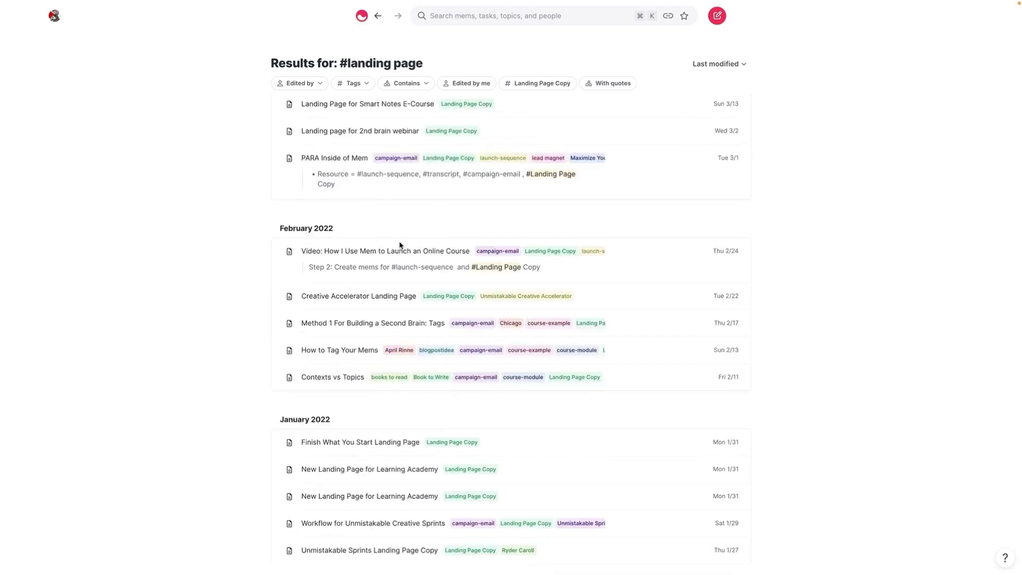
{"action": "scroll", "coordinate": [401, 245], "scroll_direction": "up", "scroll_amount": 20}
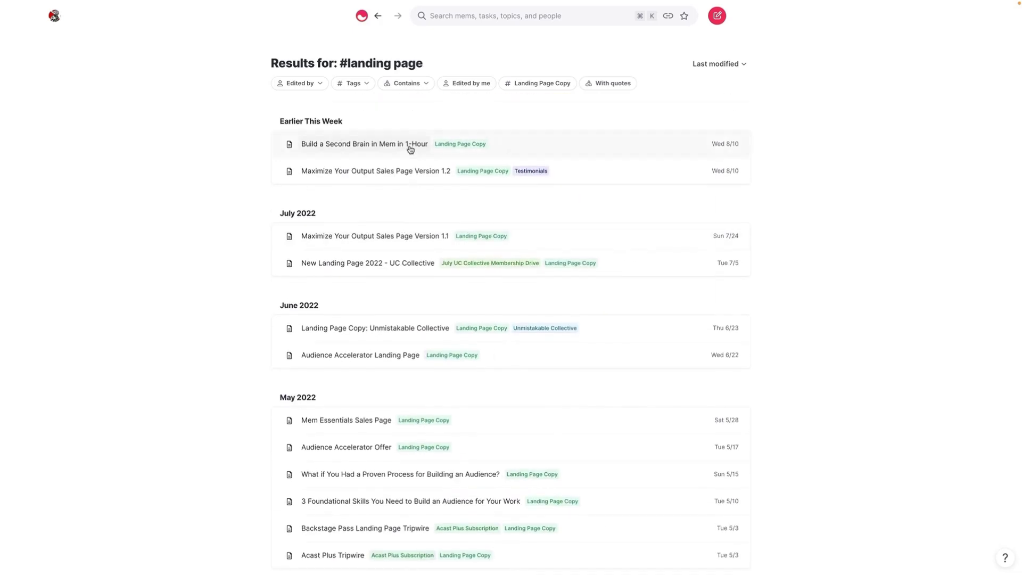
{"action": "scroll", "coordinate": [400, 160], "scroll_direction": "down", "scroll_amount": 1}
{"action": "scroll", "coordinate": [360, 292], "scroll_direction": "down", "scroll_amount": 15}
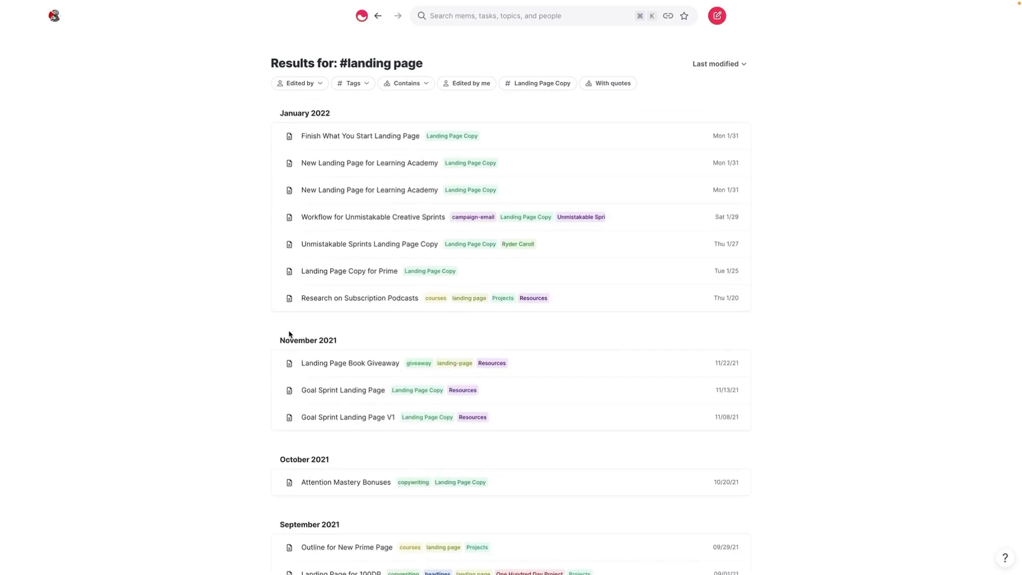
{"action": "scroll", "coordinate": [289, 334], "scroll_direction": "up", "scroll_amount": 15}
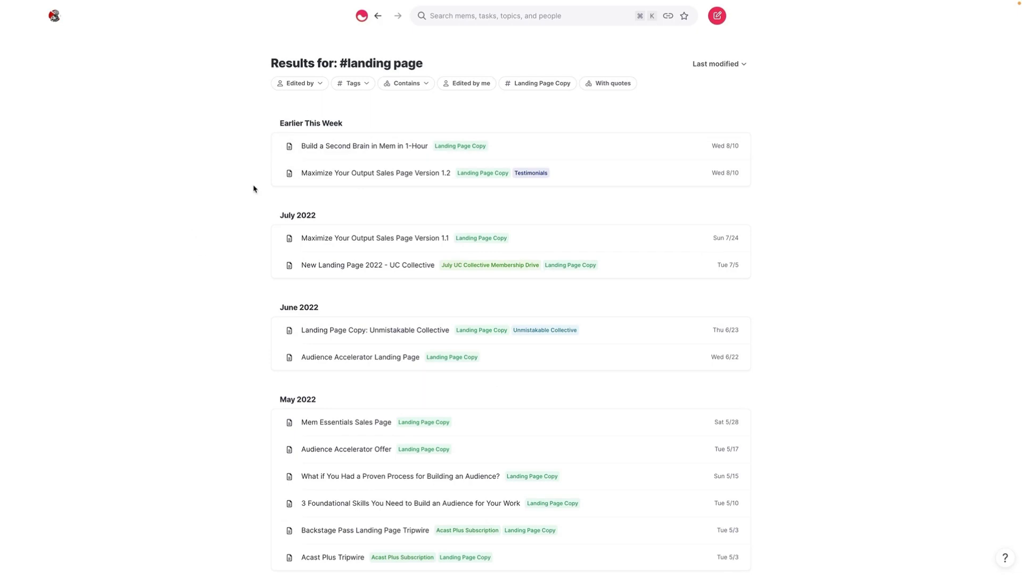
Open 'Build a Second Brain in Mem in 1-Hour' and list its Landing Page Copy notes
{"action": "left_click", "coordinate": [351, 151]}
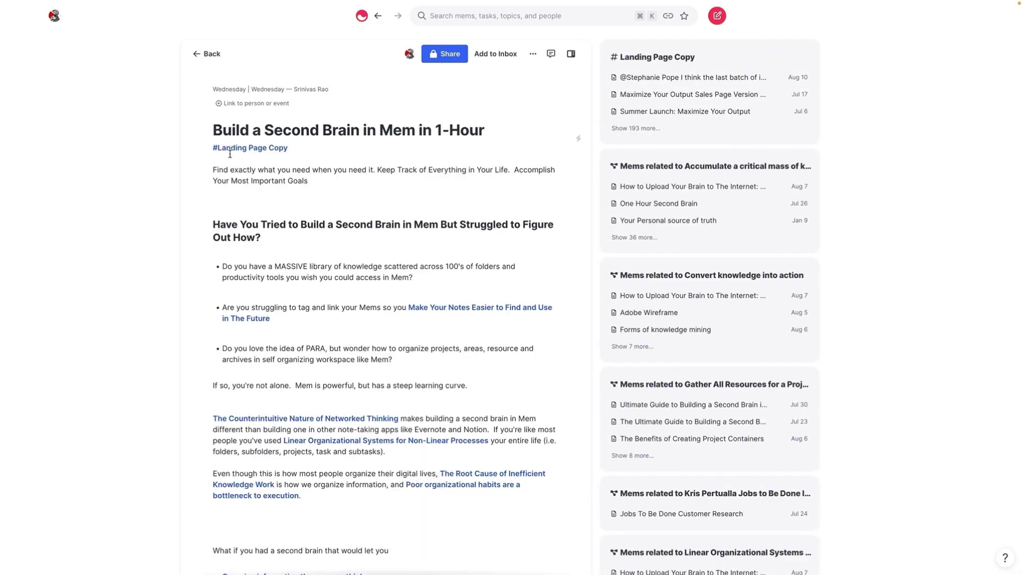
{"action": "left_click", "coordinate": [229, 150]}
{"action": "scroll", "coordinate": [698, 160], "scroll_direction": "down", "scroll_amount": 5}
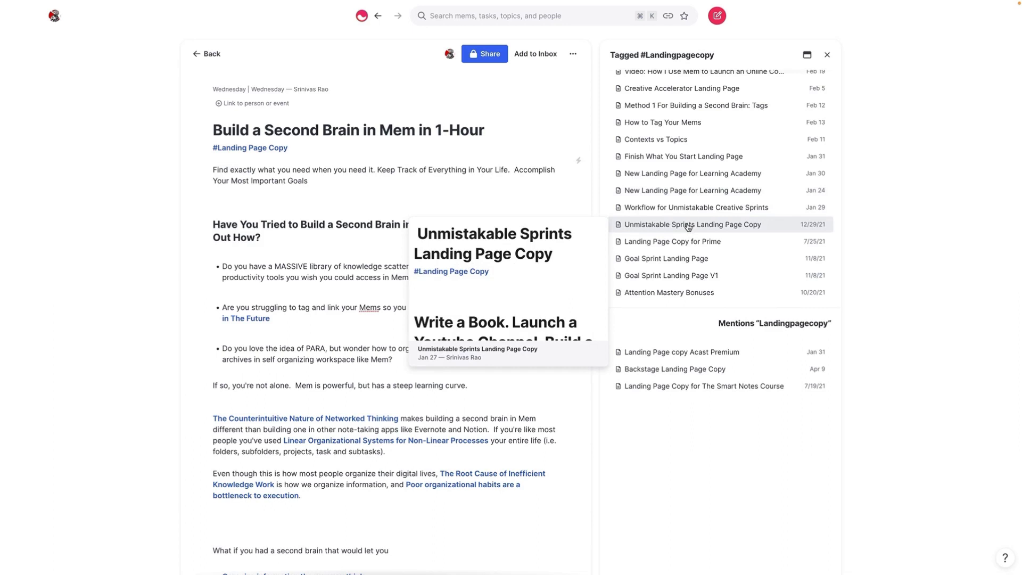
{"action": "scroll", "coordinate": [685, 225], "scroll_direction": "up", "scroll_amount": 5}
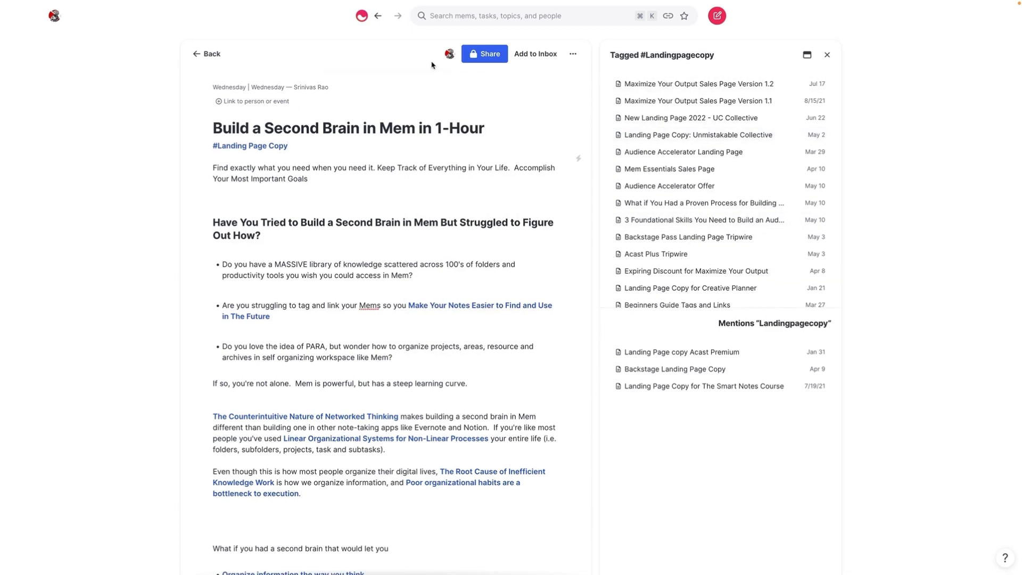
Search for the #launch sequence tag, correcting the misspelled query
{"action": "left_click", "coordinate": [449, 23]}
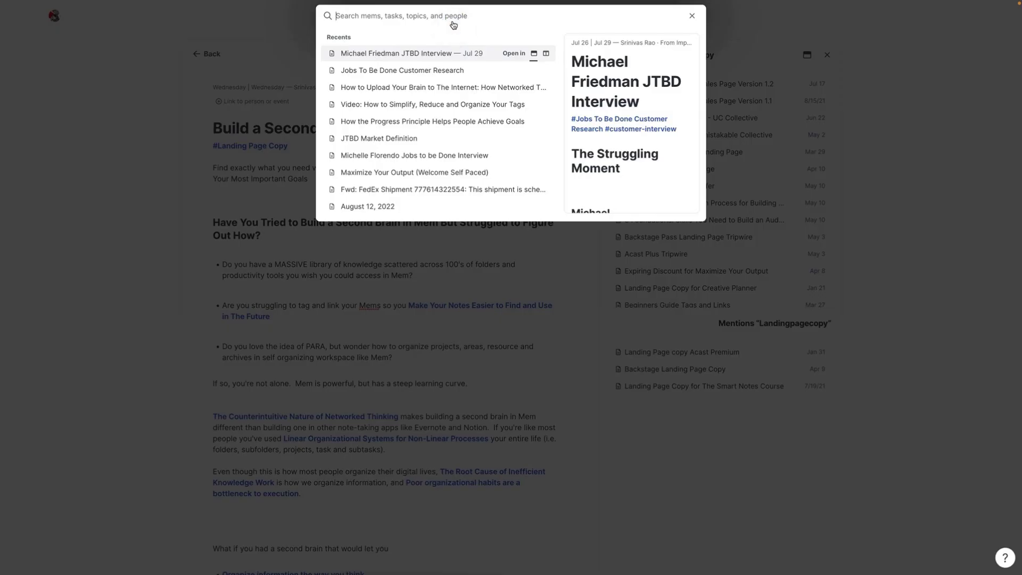
{"action": "type", "text": "#LA"}
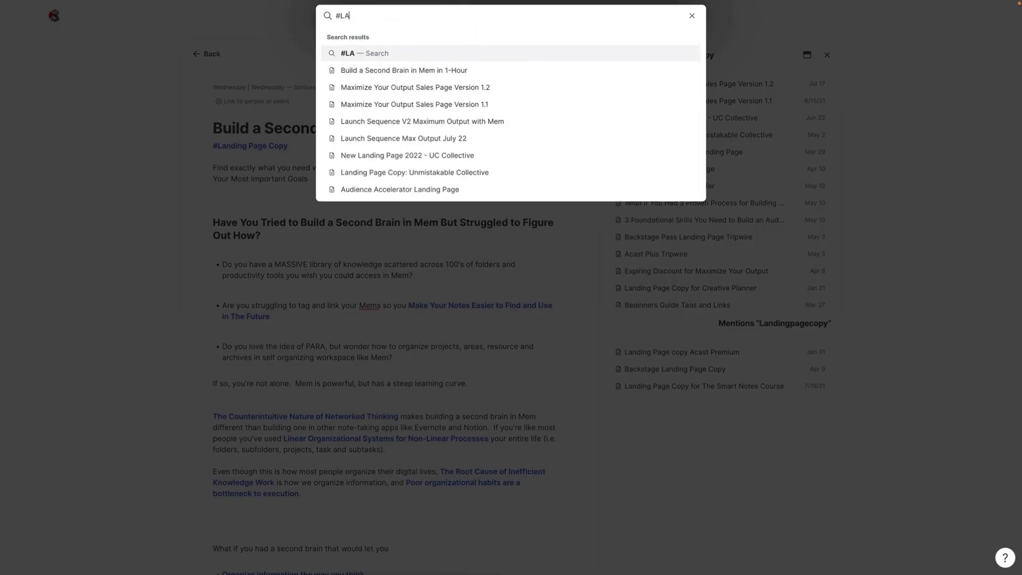
{"action": "key", "text": "BackSpace"}
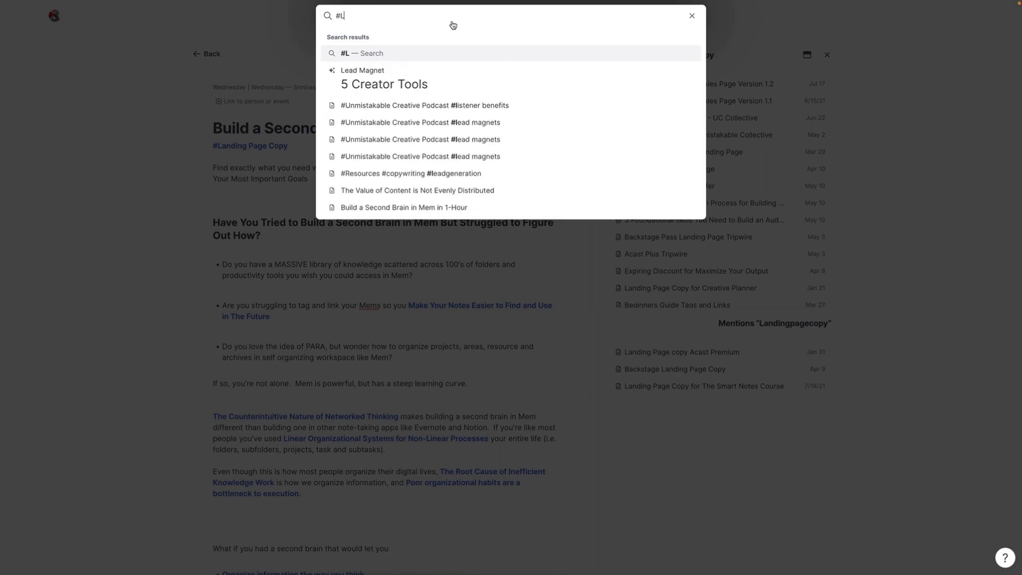
{"action": "type", "text": "A"}
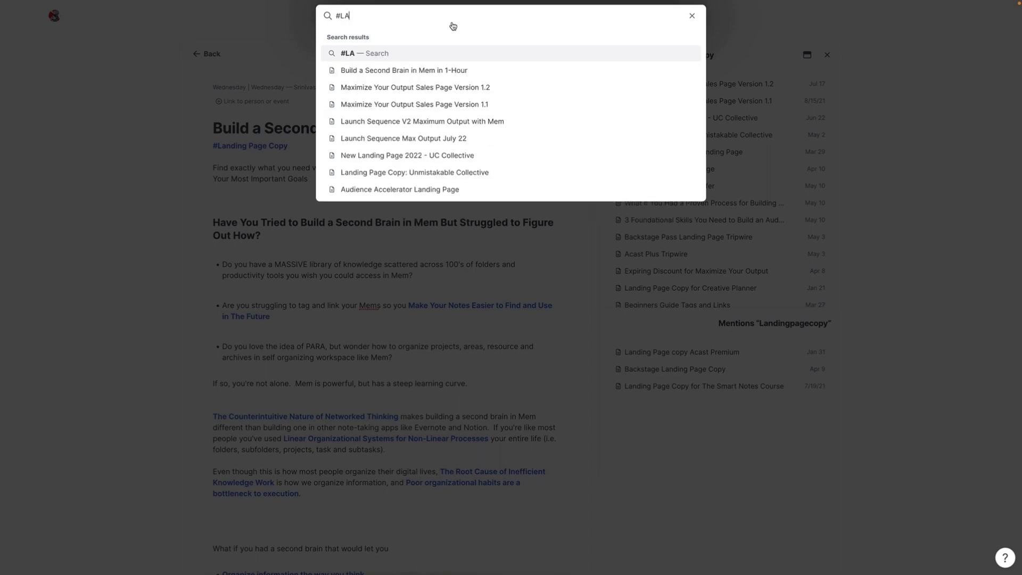
{"action": "type", "text": "UNC"}
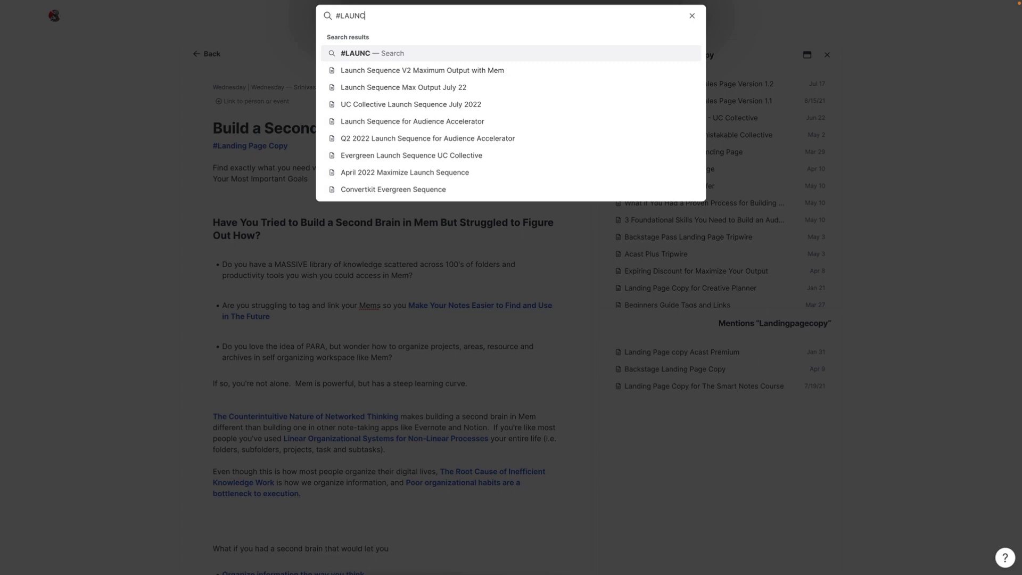
{"action": "type", "text": "H SE"}
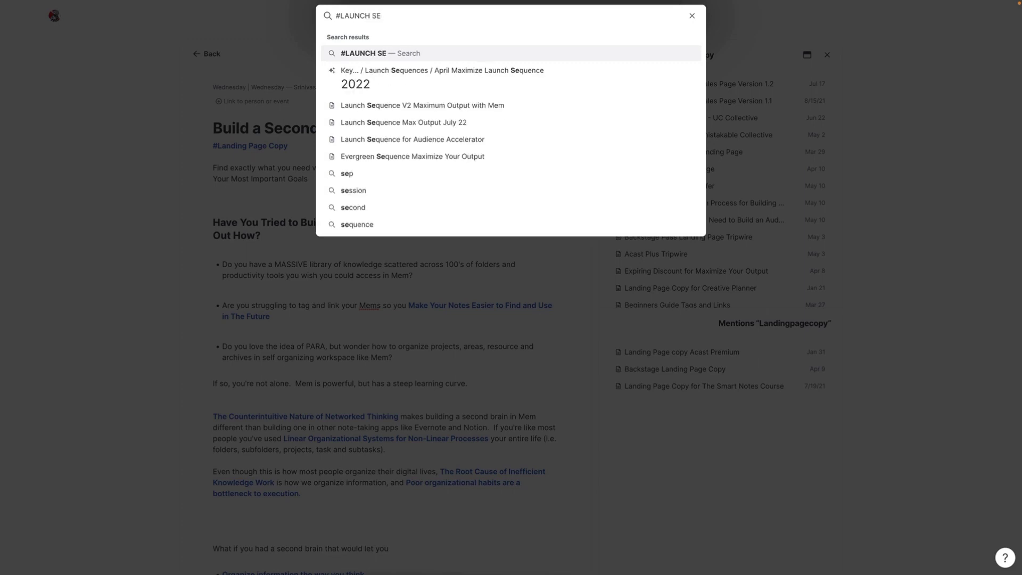
{"action": "type", "text": "QE"}
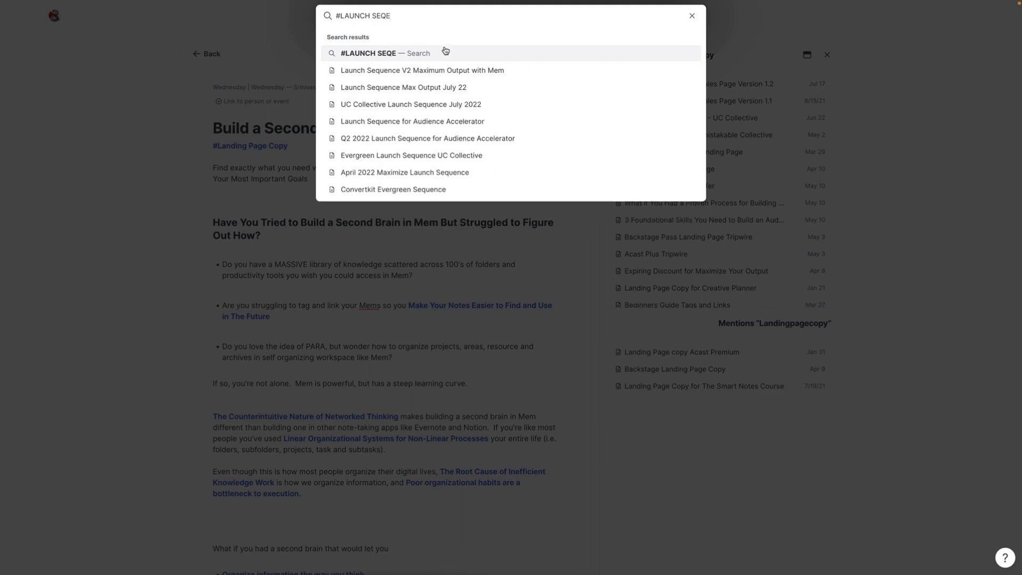
{"action": "type", "text": "E"}
{"action": "key", "text": "BackSpace"}
{"action": "key", "text": "BackSpace"}
{"action": "key", "text": "BackSpace"}
{"action": "key", "text": "BackSpace"}
{"action": "key", "text": "BackSpace"}
{"action": "key", "text": "BackSpace"}
{"action": "key", "text": "BackSpace"}
{"action": "key", "text": "BackSpace"}
{"action": "key", "text": "BackSpace"}
{"action": "key", "text": "BackSpace"}
{"action": "key", "text": "BackSpace"}
{"action": "key", "text": "BackSpace"}
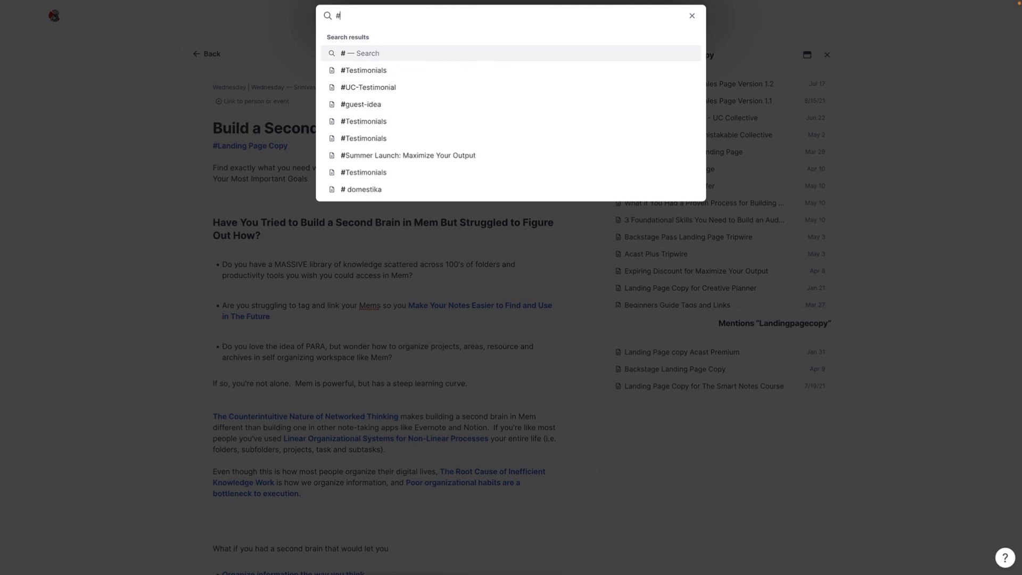
{"action": "key", "text": "BackSpace"}
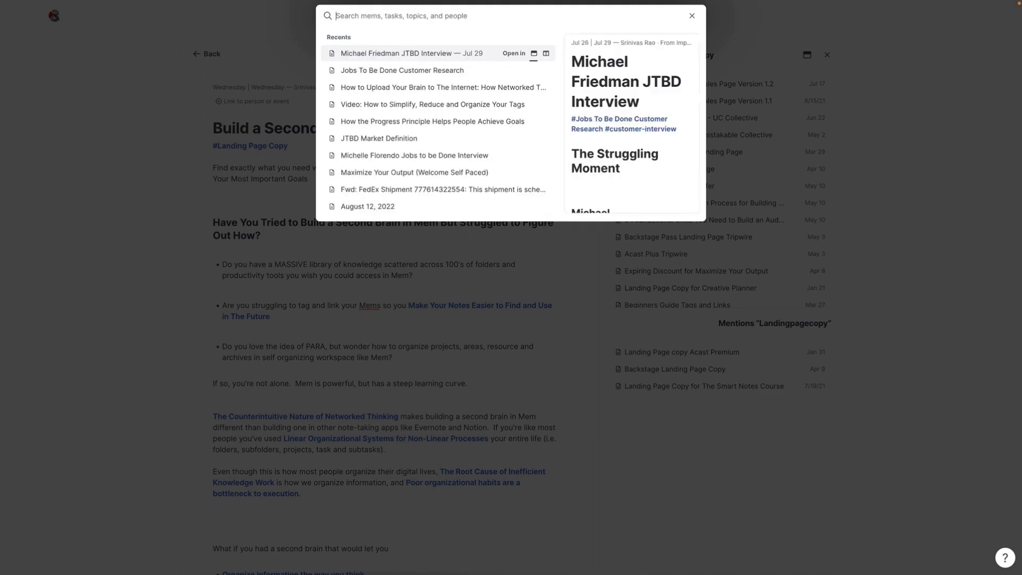
{"action": "type", "text": "#LAUNC"}
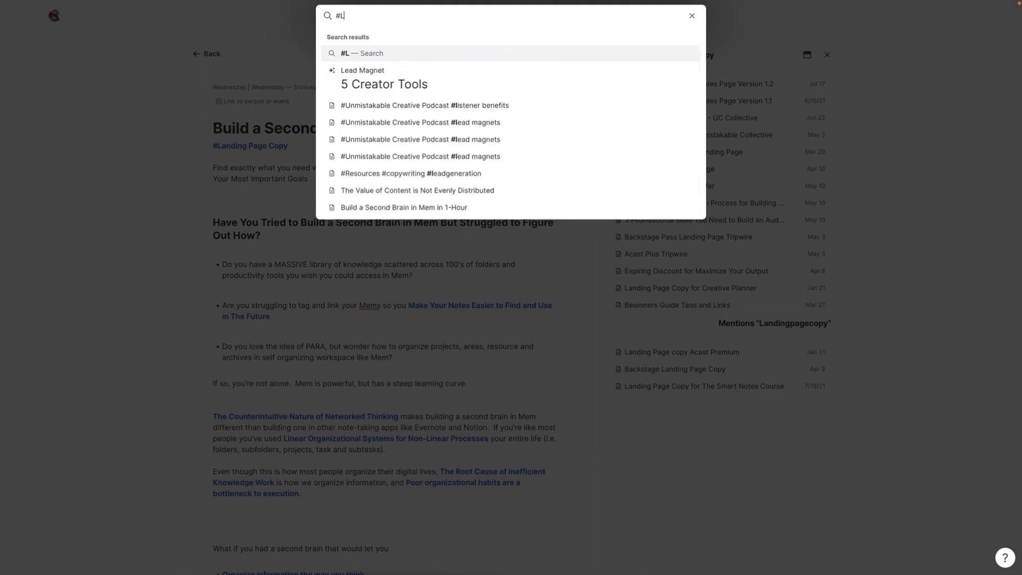
{"action": "key", "text": "BackSpace"}
{"action": "key", "text": "BackSpace"}
{"action": "key", "text": "BackSpace"}
{"action": "key", "text": "BackSpace"}
{"action": "key", "text": "BackSpace"}
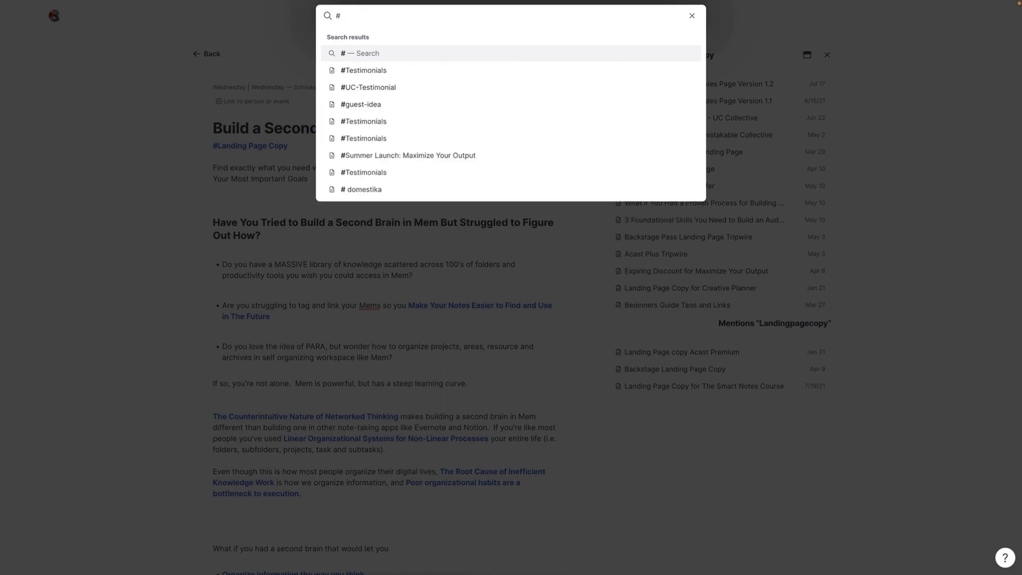
{"action": "type", "text": "lan"}
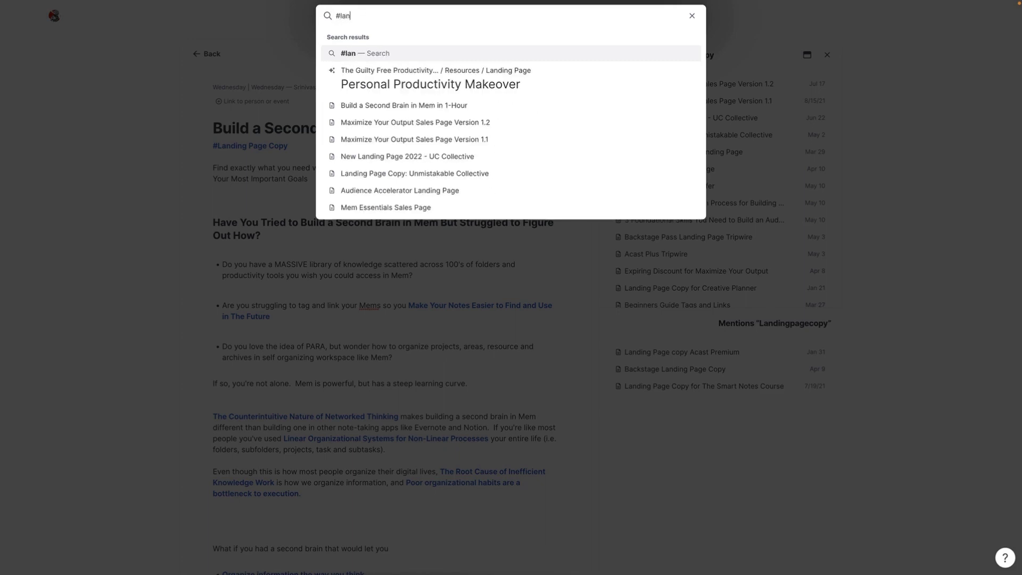
{"action": "type", "text": "unch"}
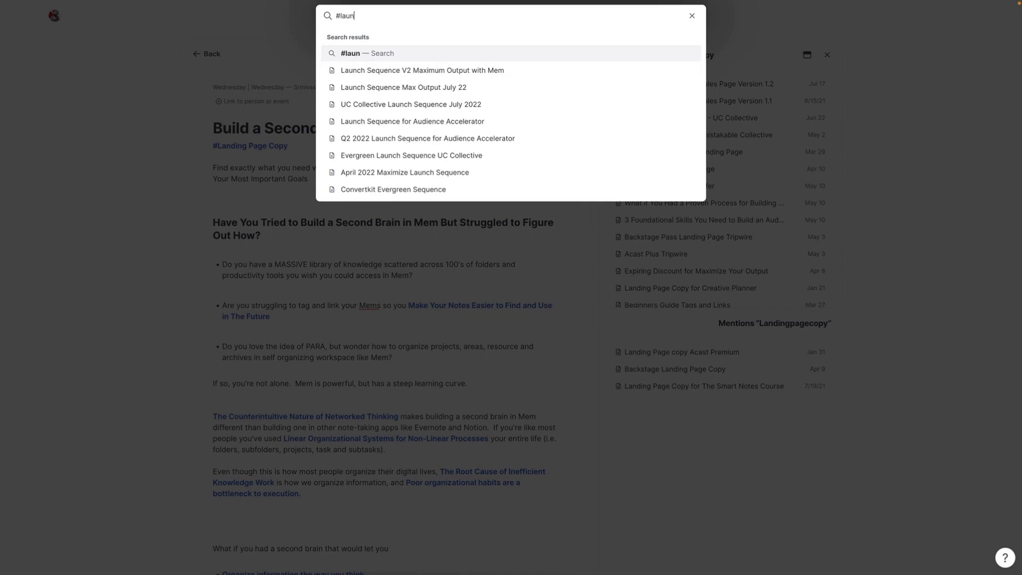
{"action": "type", "text": " sequence"}
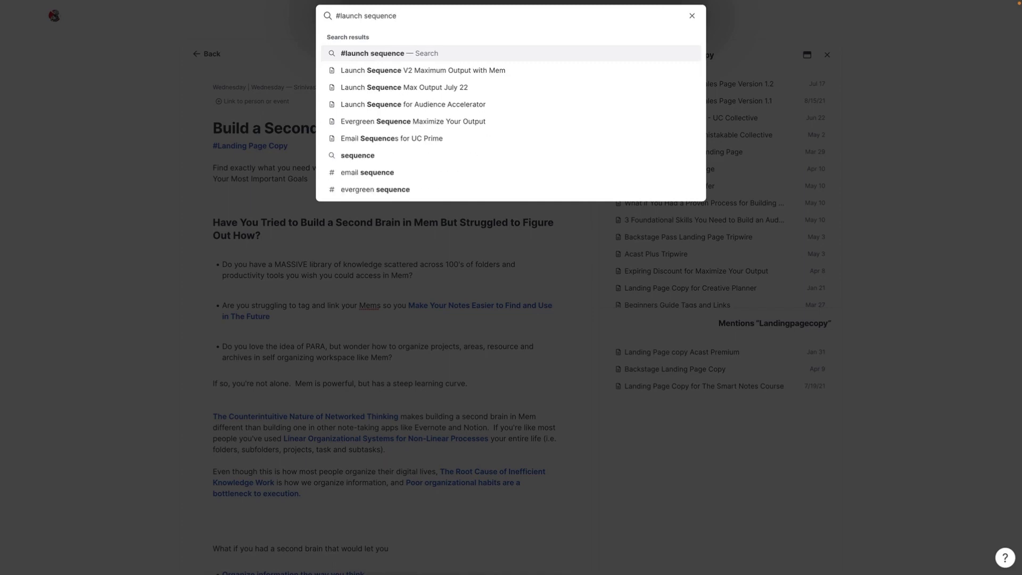
Filter mems to the #launch sequence tag and open the Launch Sequence V2 Maximum Output with Mem note
{"action": "key", "text": "Return"}
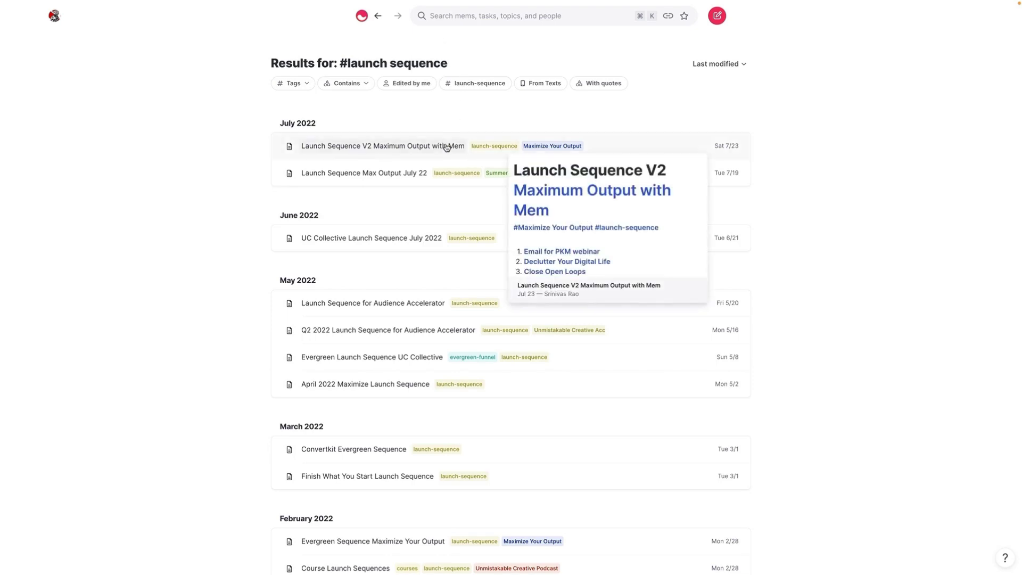
{"action": "scroll", "coordinate": [463, 290], "scroll_direction": "down", "scroll_amount": 1}
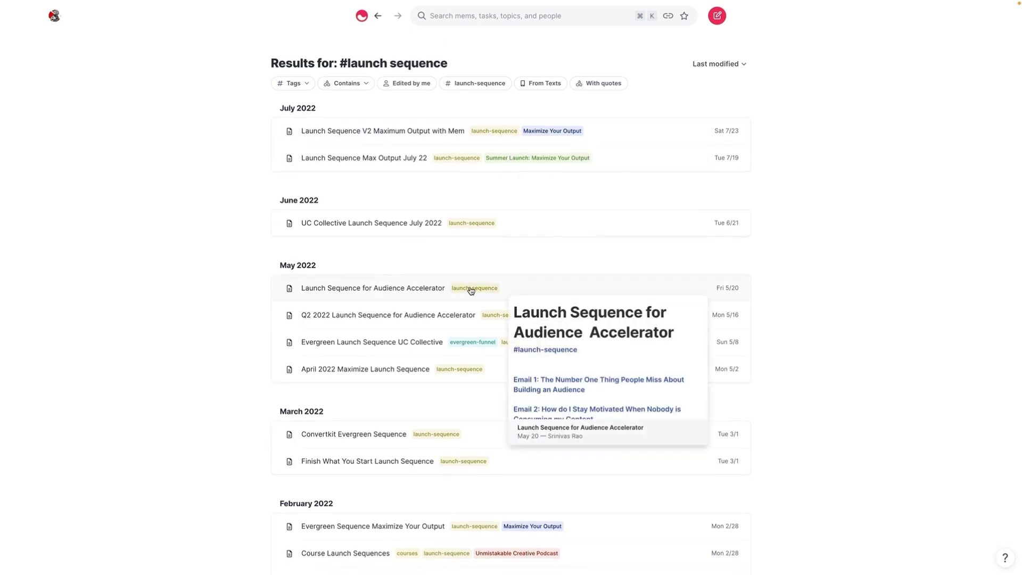
{"action": "left_click", "coordinate": [469, 288]}
{"action": "mouse_move", "coordinate": [448, 239]}
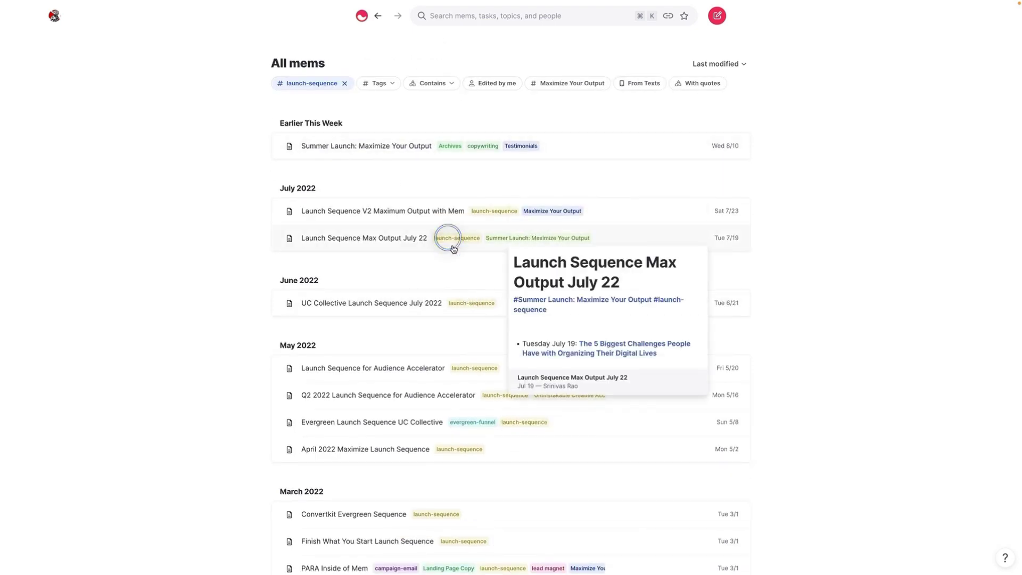
{"action": "left_click", "coordinate": [520, 214]}
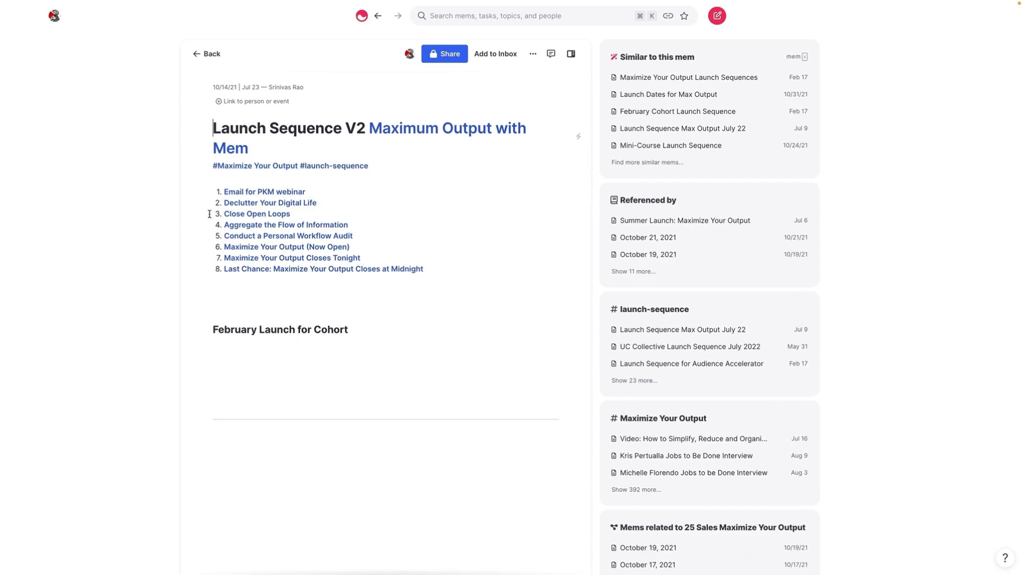
Preview the Email for PKM webinar and Aggregate the Flow of Information notes, then browse and close the campaign-email tag list
{"action": "left_click", "coordinate": [274, 192]}
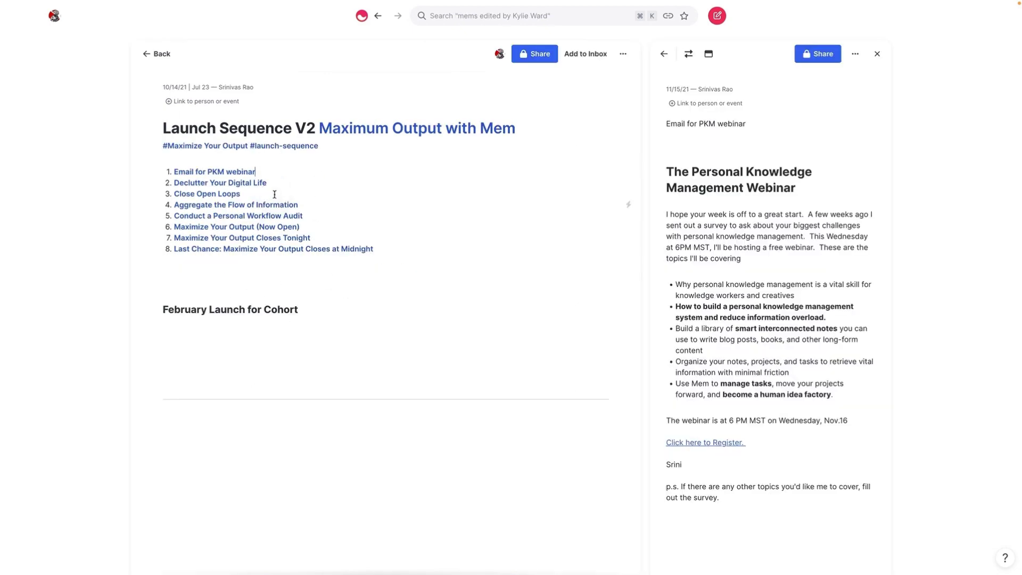
{"action": "left_click", "coordinate": [258, 203]}
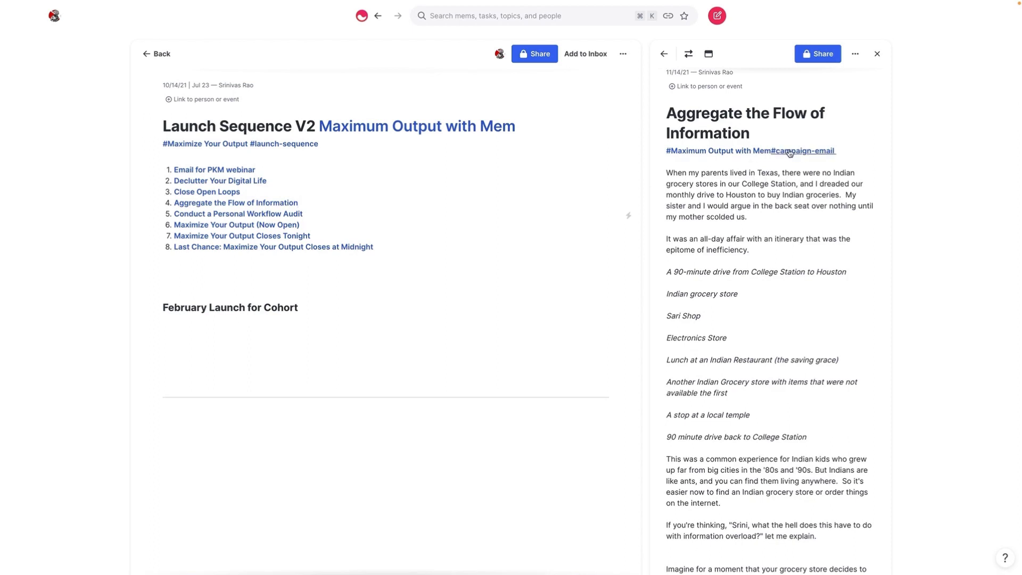
{"action": "left_click", "coordinate": [815, 153]}
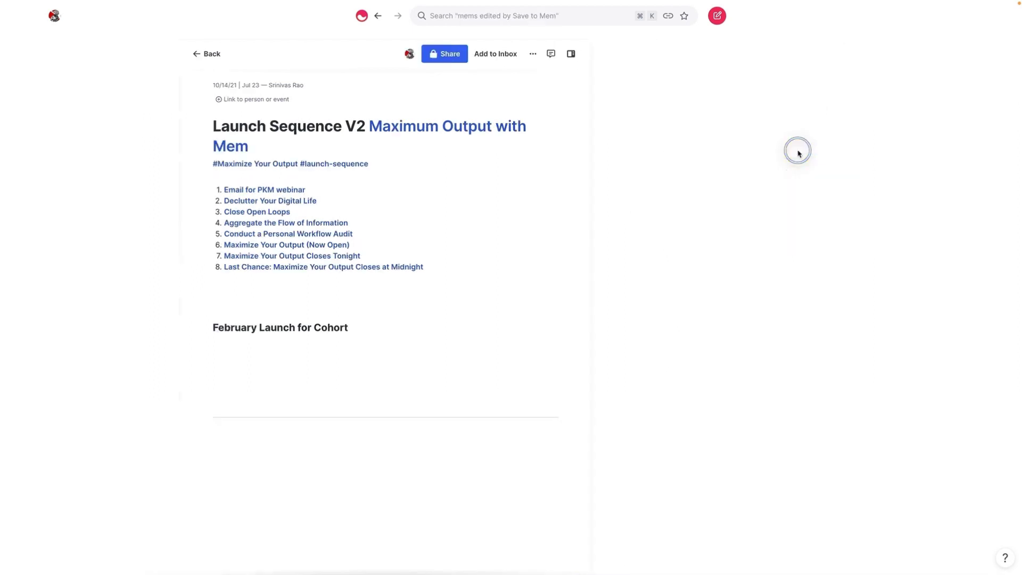
{"action": "mouse_move", "coordinate": [730, 200]}
{"action": "scroll", "coordinate": [728, 204], "scroll_direction": "down", "scroll_amount": 10}
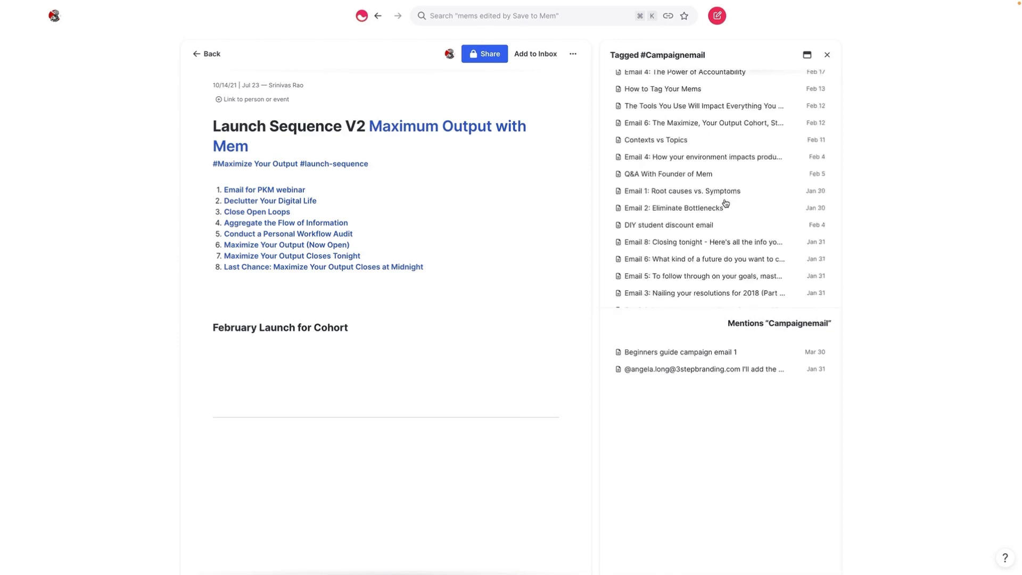
{"action": "left_click", "coordinate": [826, 57]}
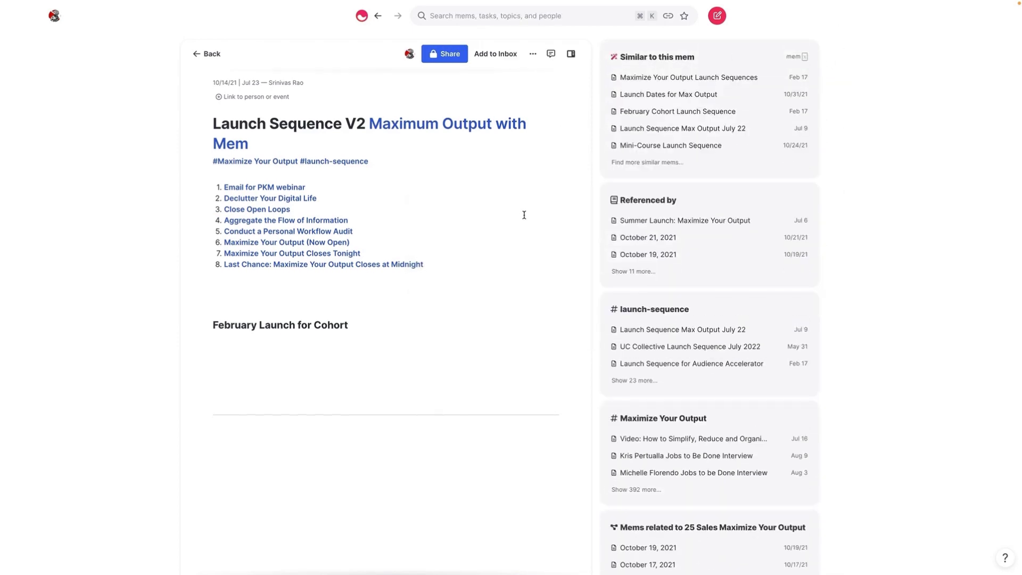
Scroll through the eight-email list and the similar, referencing and related mems beside it
{"action": "scroll", "coordinate": [710, 286], "scroll_direction": "down", "scroll_amount": 9}
{"action": "mouse_move", "coordinate": [712, 283]}
{"action": "scroll", "coordinate": [712, 283], "scroll_direction": "up", "scroll_amount": 9}
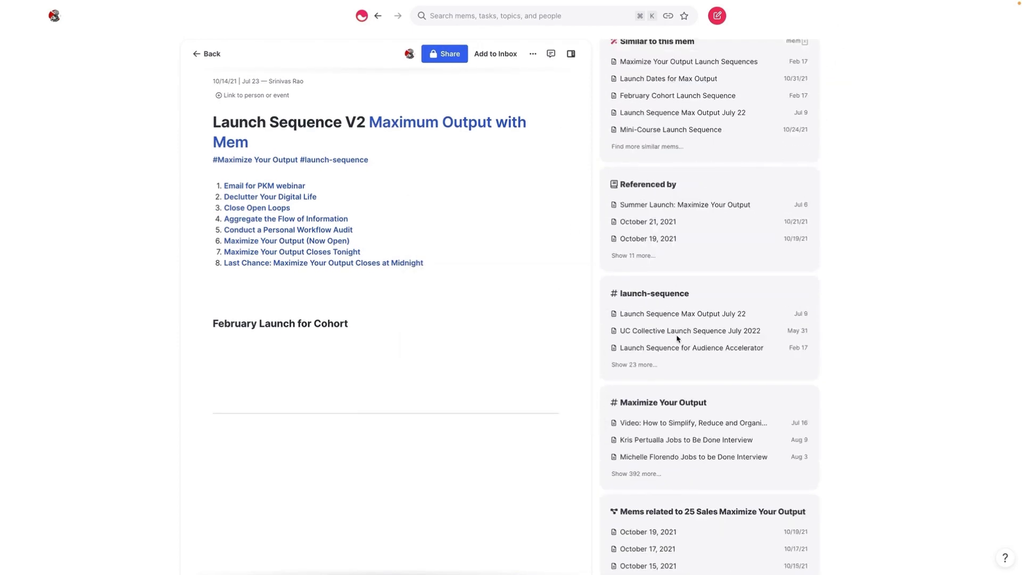
{"action": "mouse_move", "coordinate": [706, 234]}
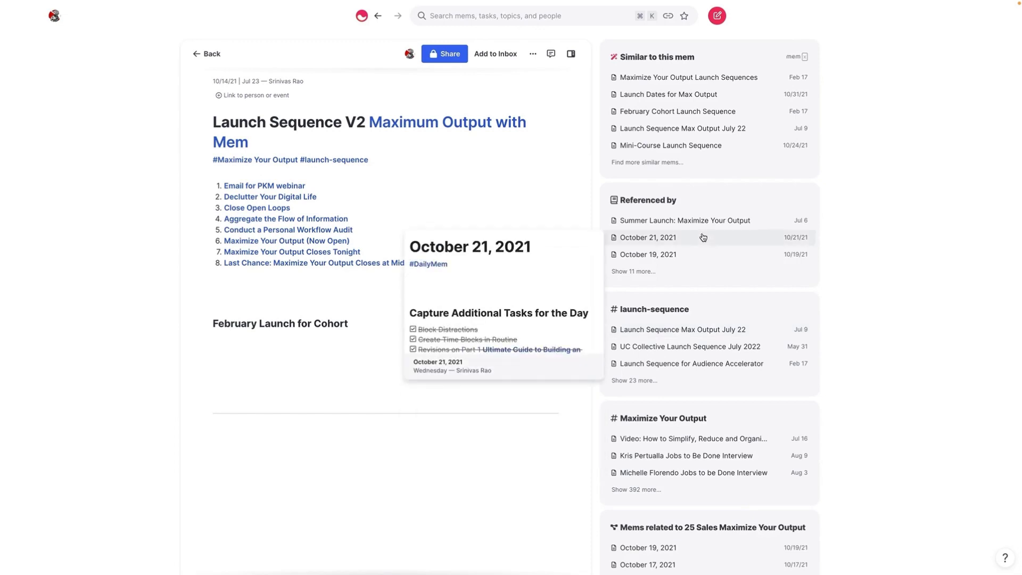
{"action": "scroll", "coordinate": [706, 234], "scroll_direction": "down", "scroll_amount": 3}
{"action": "scroll", "coordinate": [701, 243], "scroll_direction": "down", "scroll_amount": 9}
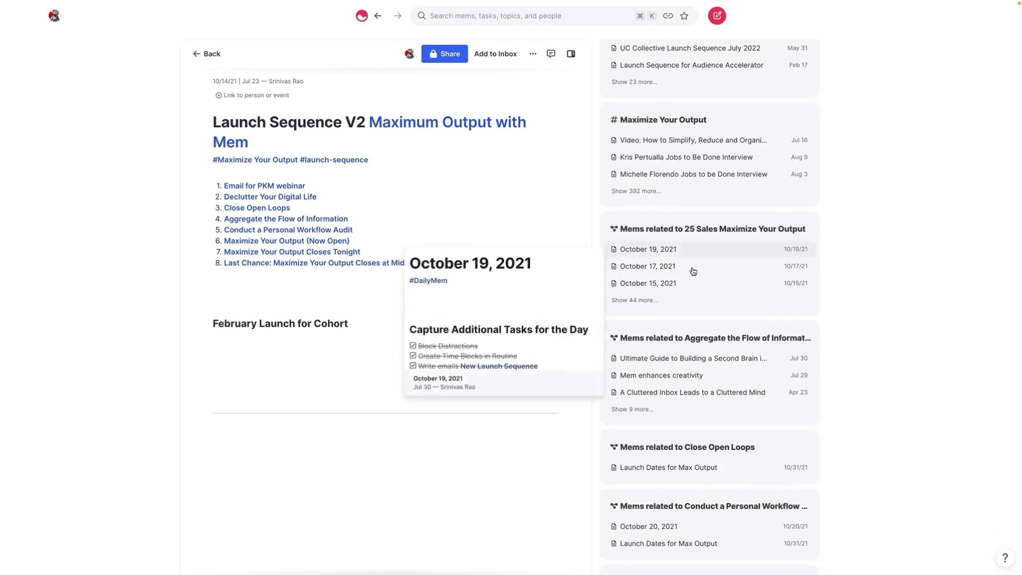
{"action": "mouse_move", "coordinate": [633, 344]}
{"action": "scroll", "coordinate": [520, 213], "scroll_direction": "up", "scroll_amount": 1}
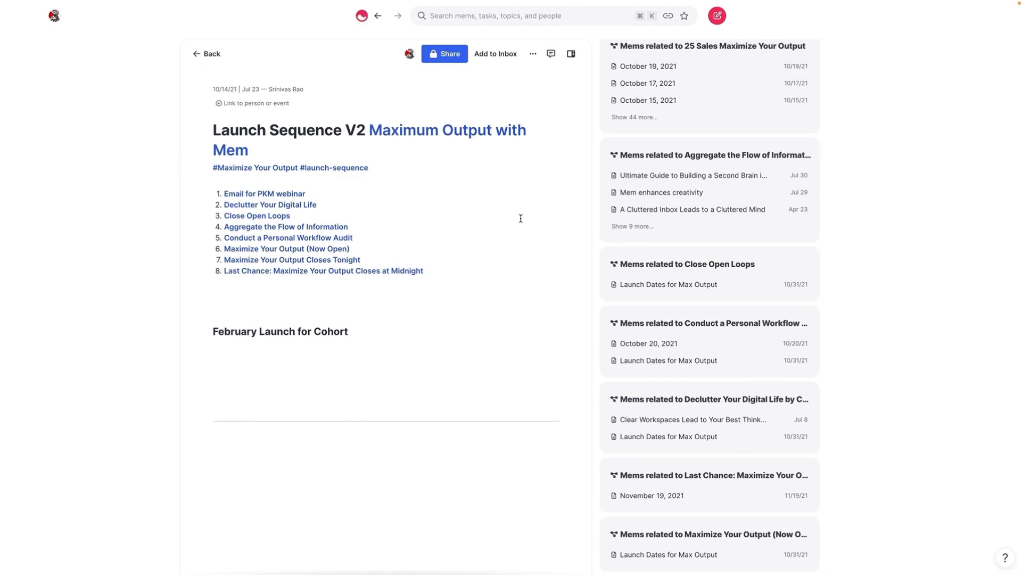